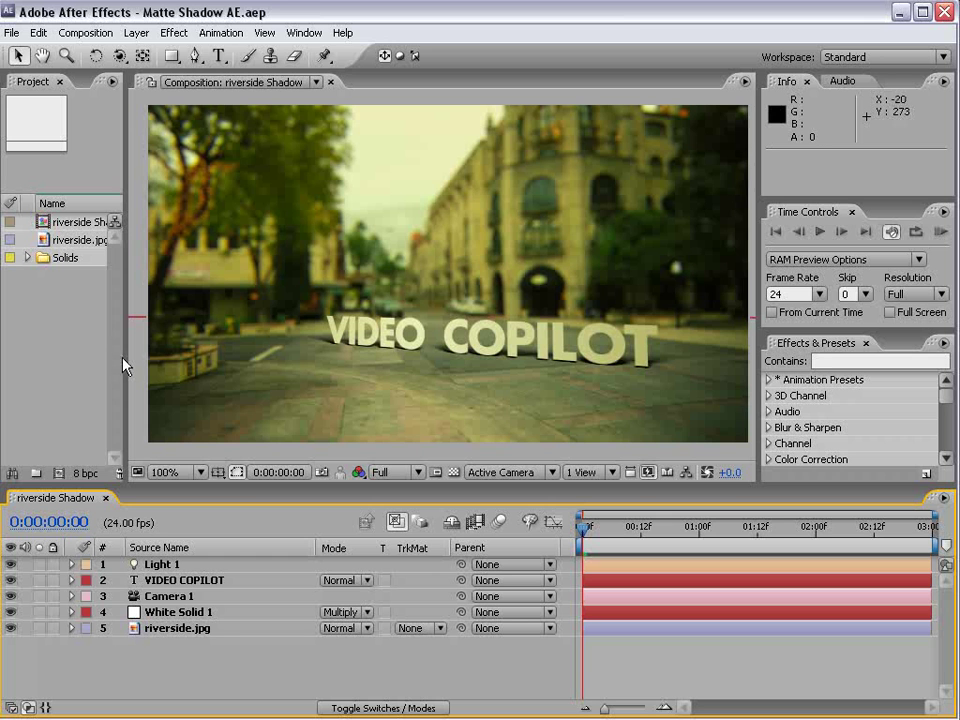
Step: Widen the Project panel and build a riverside composition from riverside.jpg
left_click_drag(124, 348, 188, 350)
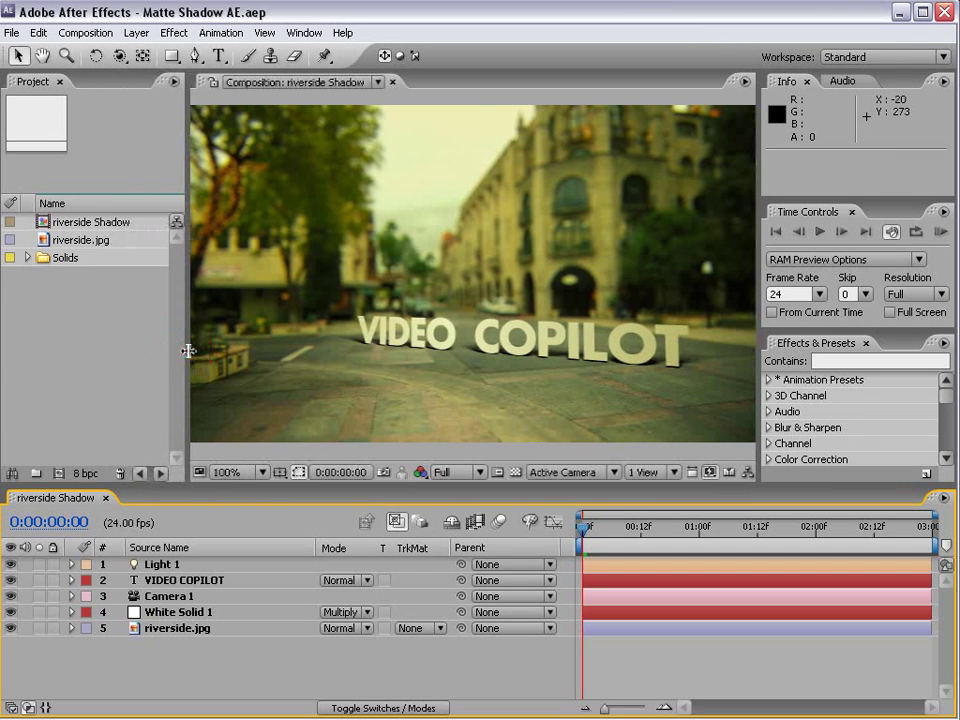
left_click_drag(80, 240, 58, 473)
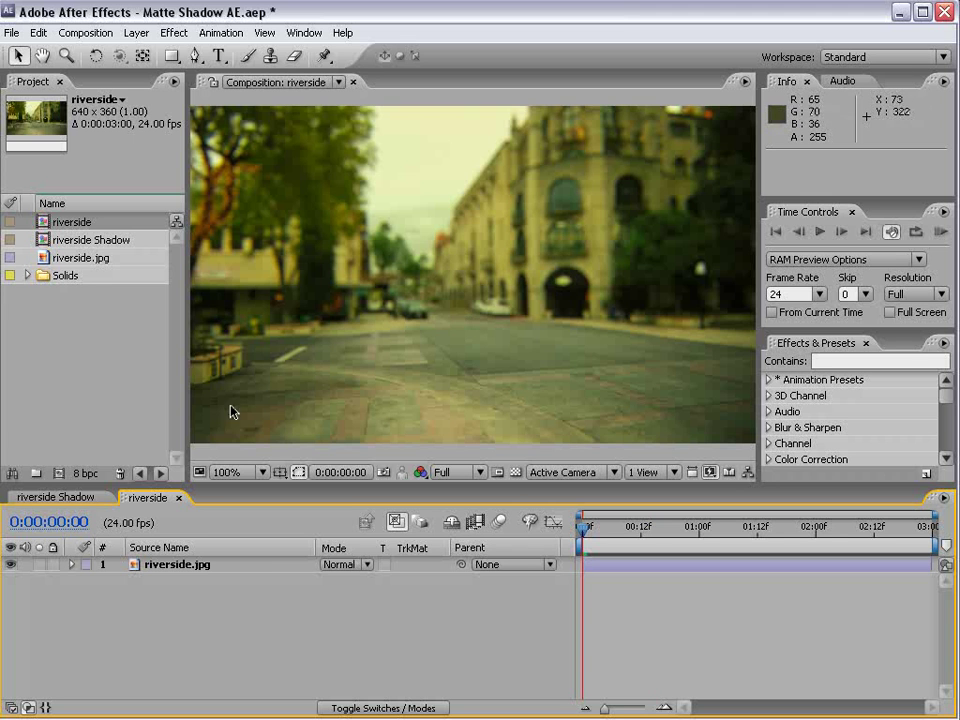
Step: Review the riverside Shadow example comp, then return to the riverside comp
left_click(55, 497)
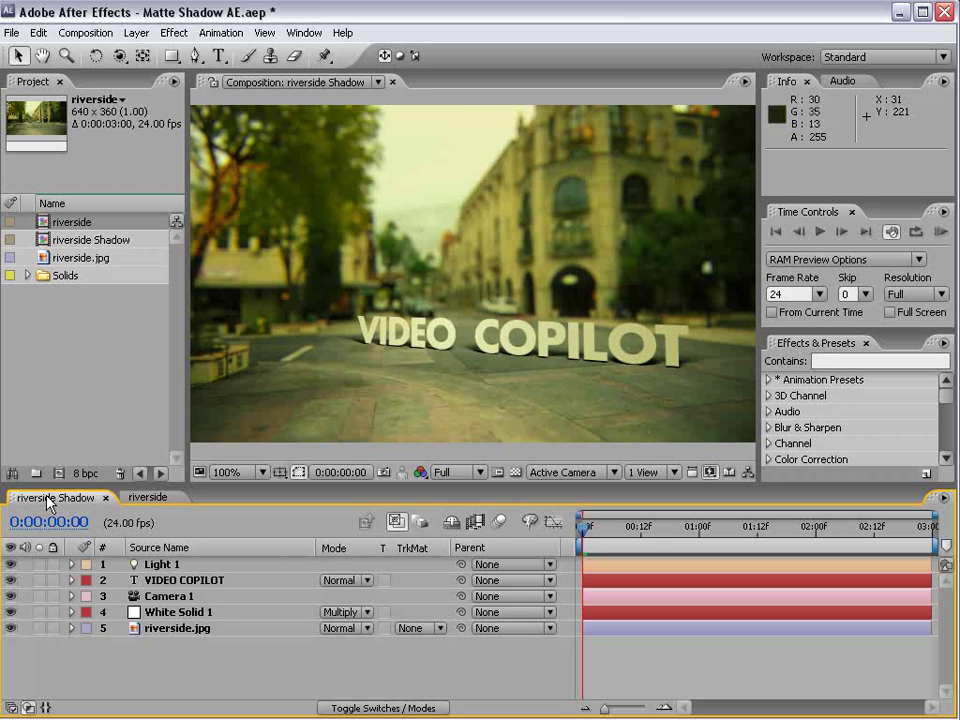
left_click(148, 497)
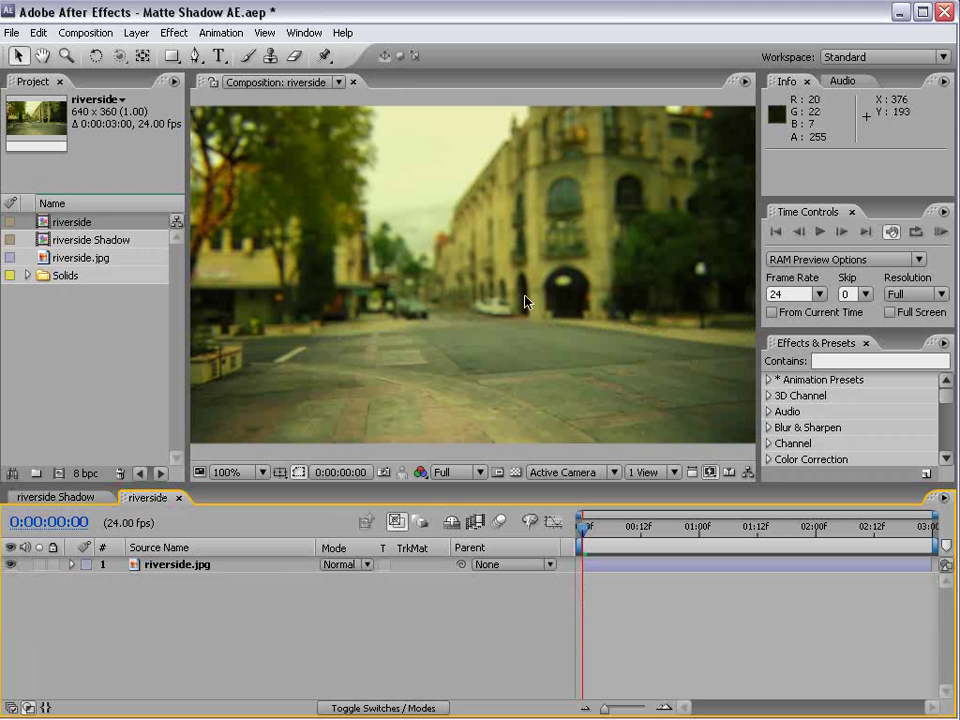
Step: Add a white 600×600 solid named BG above the street photo
left_click(136, 33)
mouse_move(146, 52)
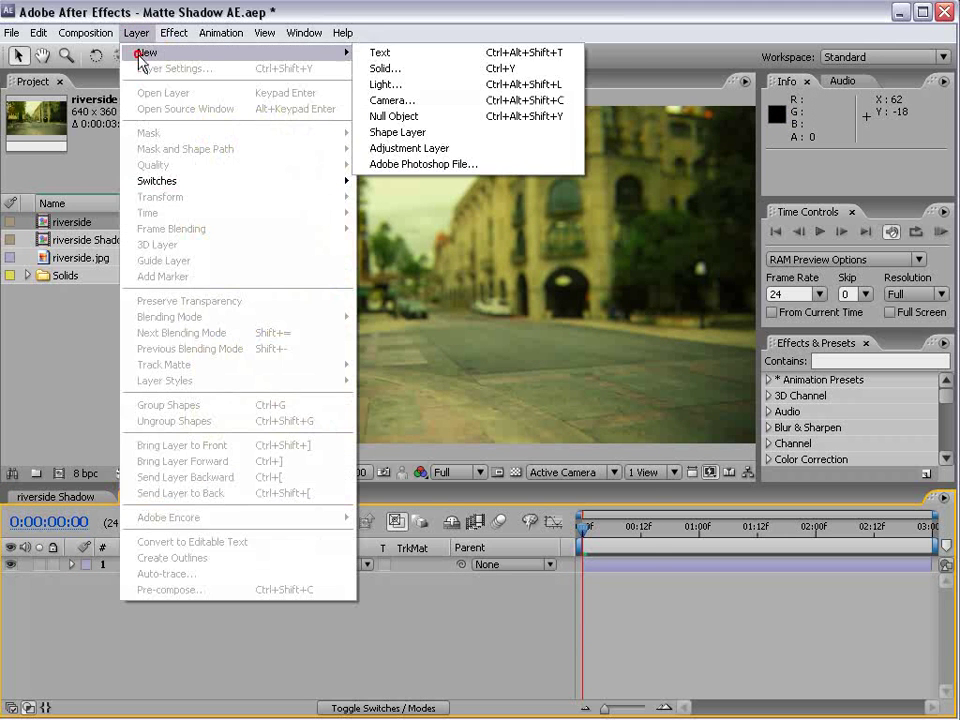
left_click(369, 69)
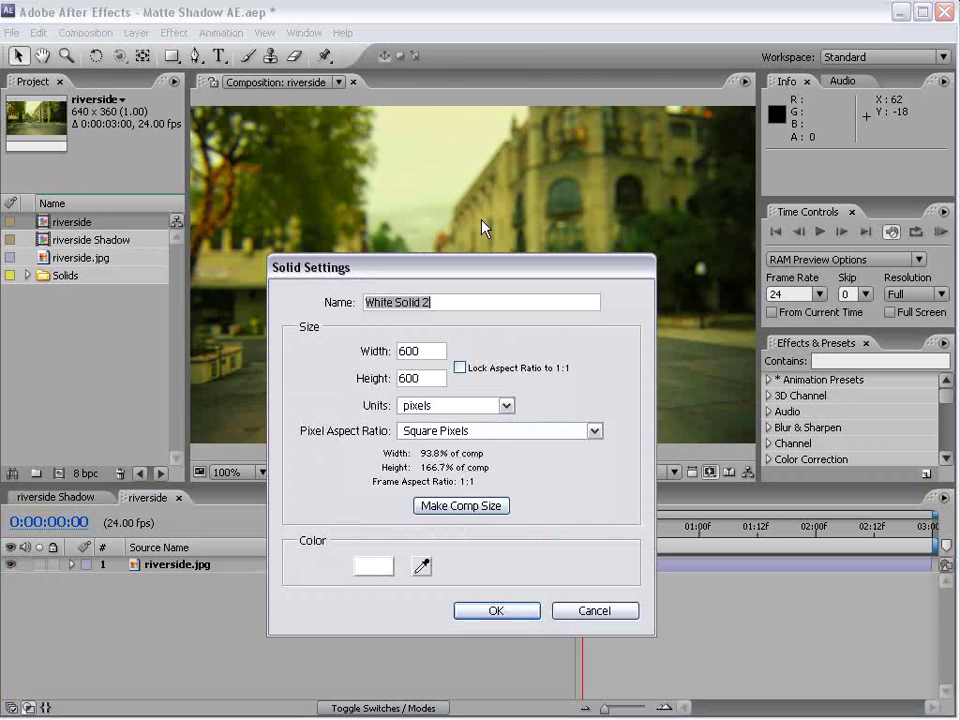
double_click(410, 351)
double_click(415, 378)
double_click(426, 302)
type("BG")
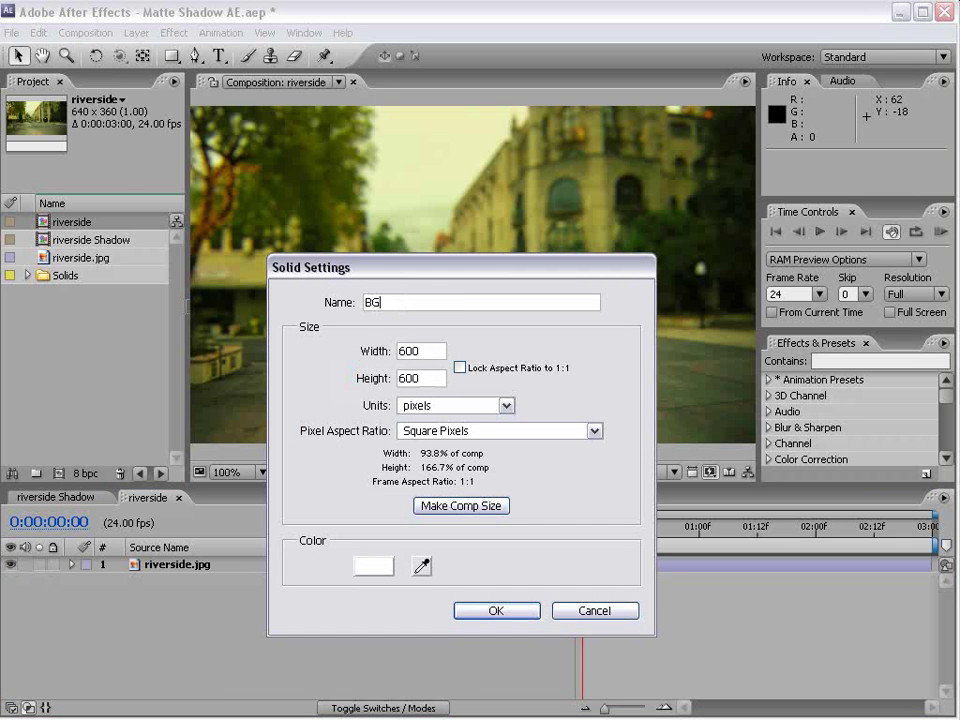
left_click(490, 610)
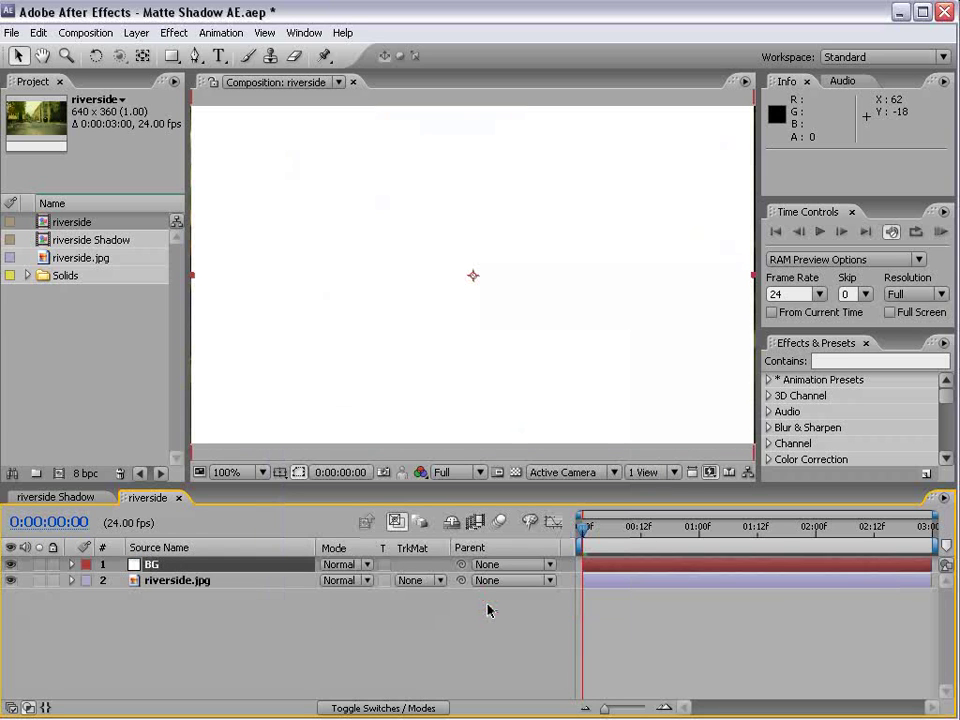
Step: Make BG a 3D layer and rotate it flat into a floor plane along the street
key("F4")
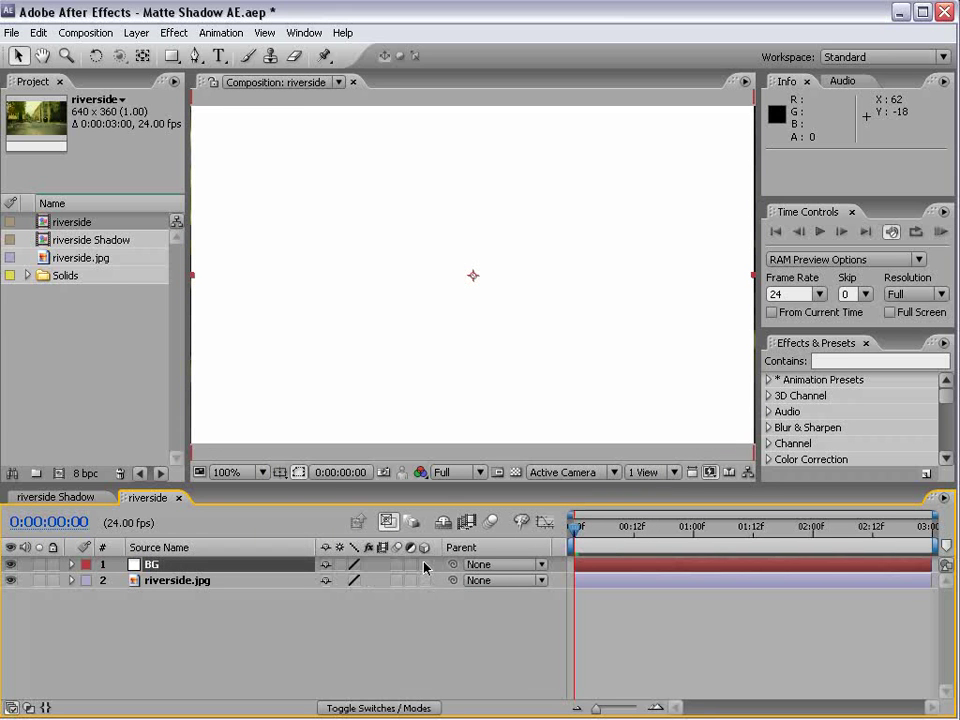
left_click(424, 565)
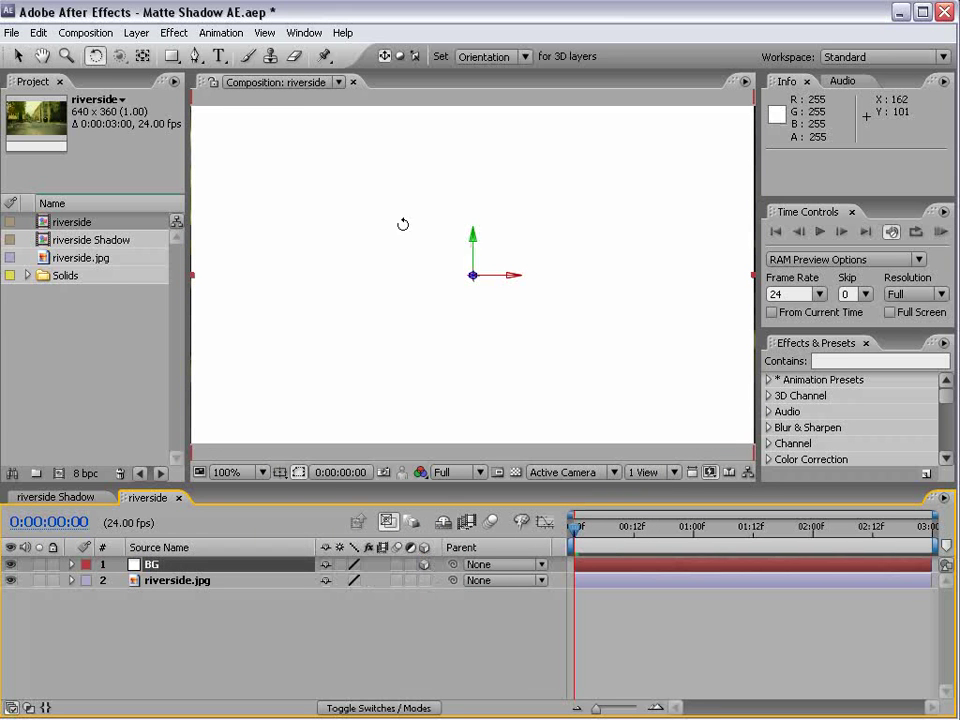
mouse_move(500, 275)
left_mouse_down()
mouse_move(487, 228)
mouse_move(497, 241)
mouse_move(480, 237)
mouse_move(476, 347)
left_mouse_up()
key("v")
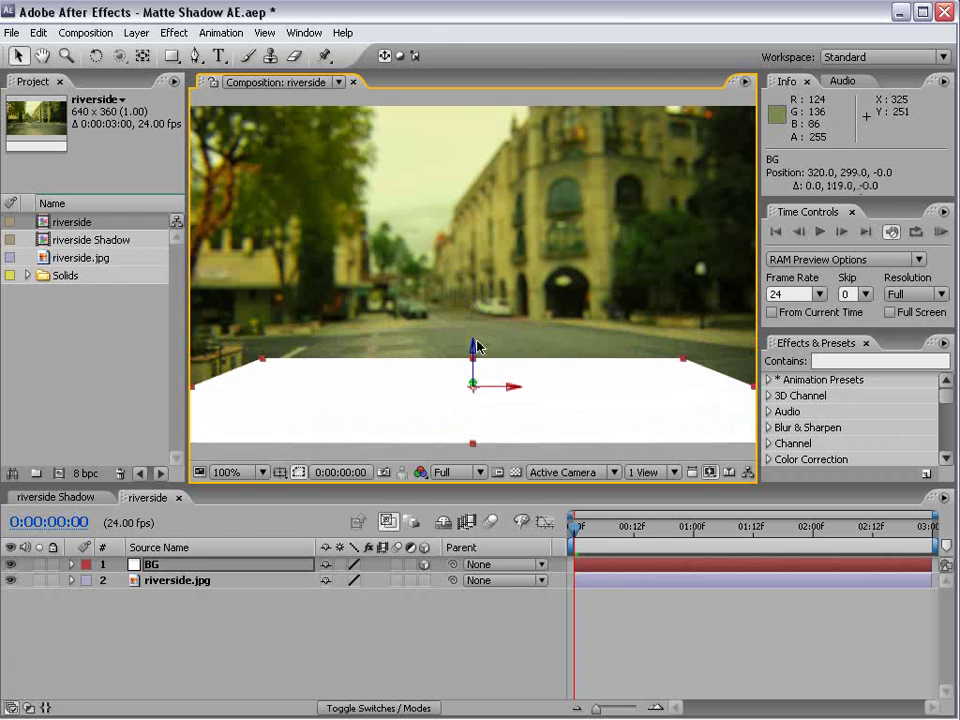
key("w")
left_click_drag(476, 390, 475, 372)
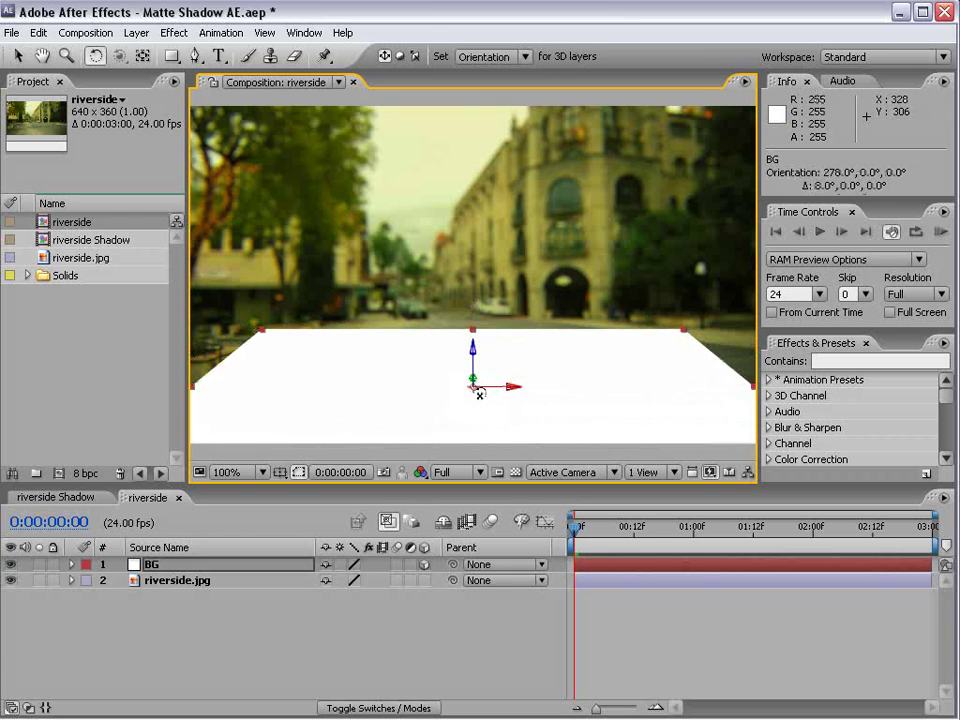
left_click(136, 32)
Step: Add a 24mm Camera 1 layer to the riverside composition
left_click(391, 100)
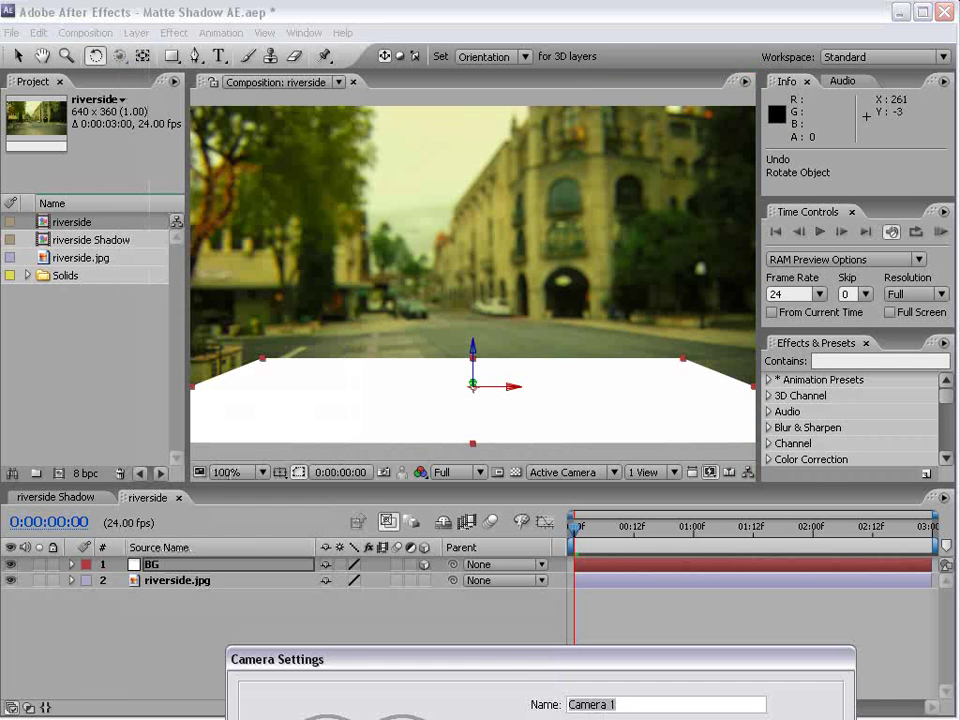
mouse_move(440, 680)
left_mouse_down()
mouse_move(475, 565)
mouse_move(465, 293)
left_mouse_up()
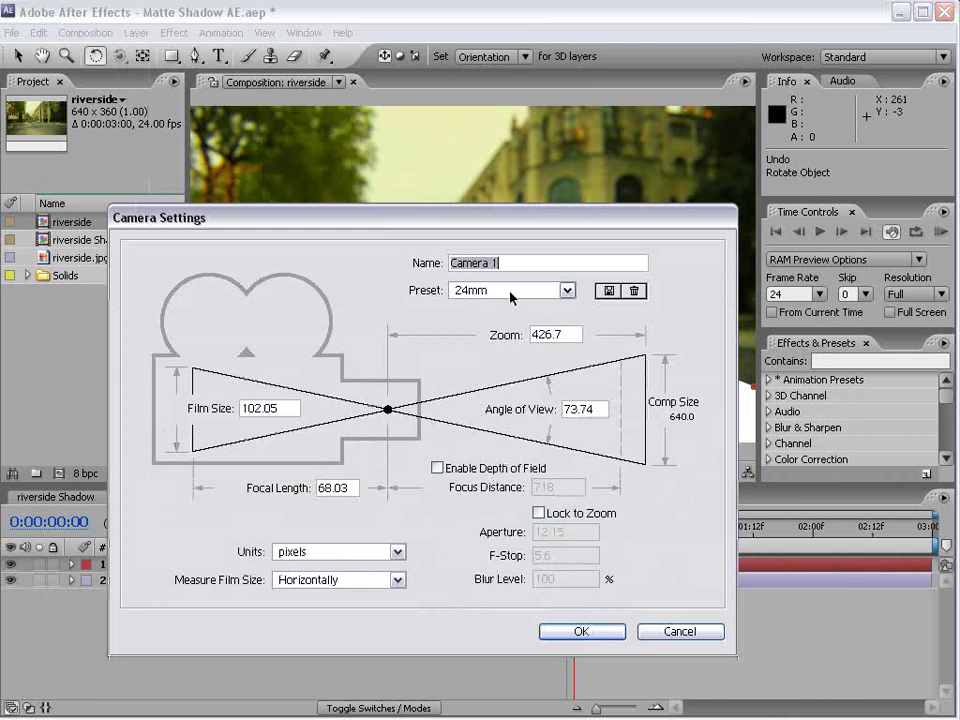
left_click(582, 631)
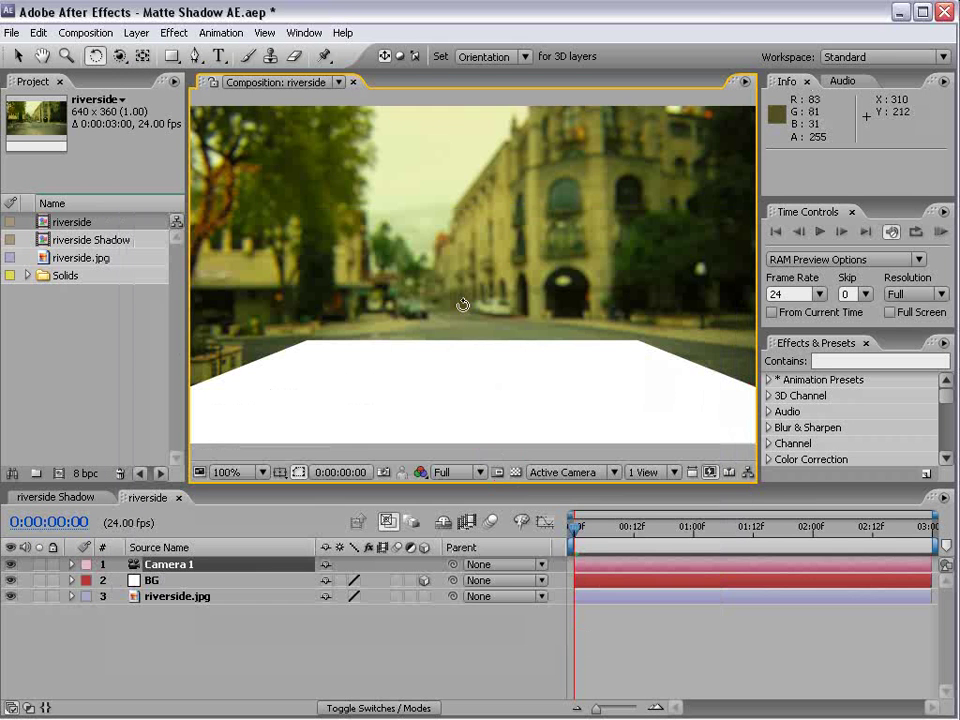
Step: Orbit, dolly and pan the camera so the white floor angles across the road
left_click(120, 56)
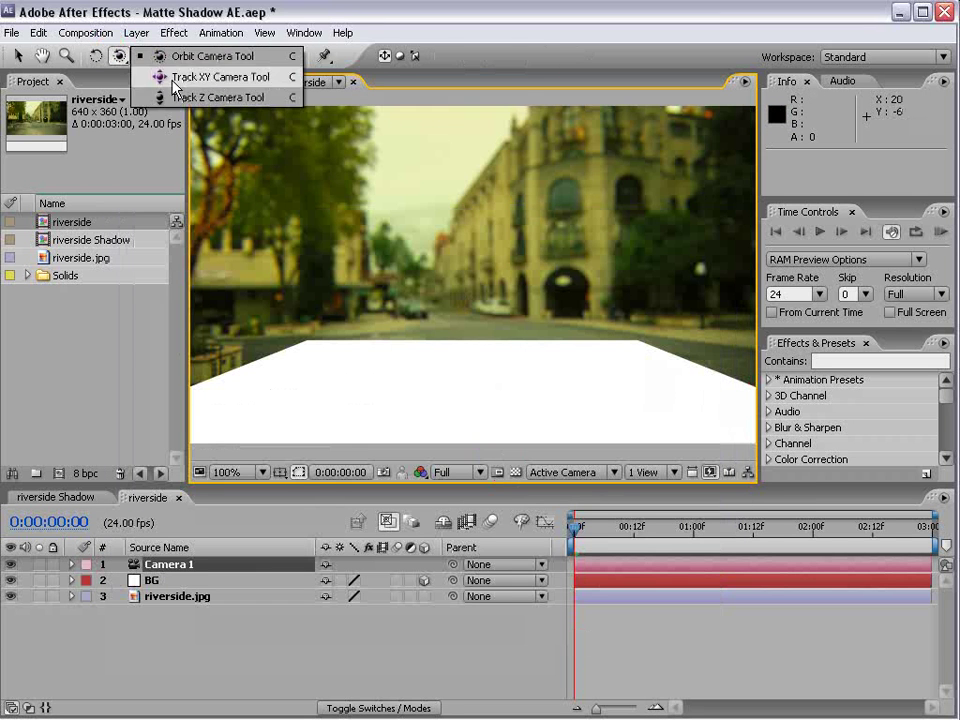
left_click(212, 56)
mouse_move(480, 349)
left_mouse_down()
mouse_move(493, 349)
mouse_move(492, 420)
left_mouse_up()
key("c")
key("c")
mouse_move(463, 338)
left_mouse_down()
mouse_move(537, 338)
mouse_move(504, 346)
mouse_move(515, 352)
left_mouse_up()
key("c")
left_click(174, 32)
left_click(600, 581)
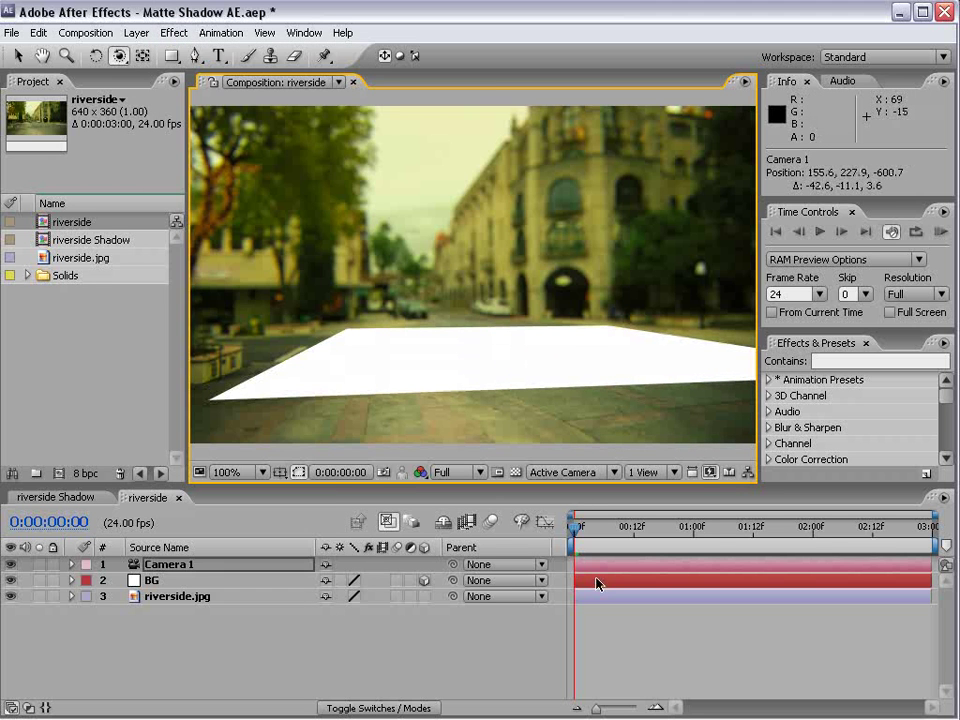
Step: Apply a Grid effect to the BG floor and orbit the camera to match the street
left_click(174, 32)
mouse_move(195, 268)
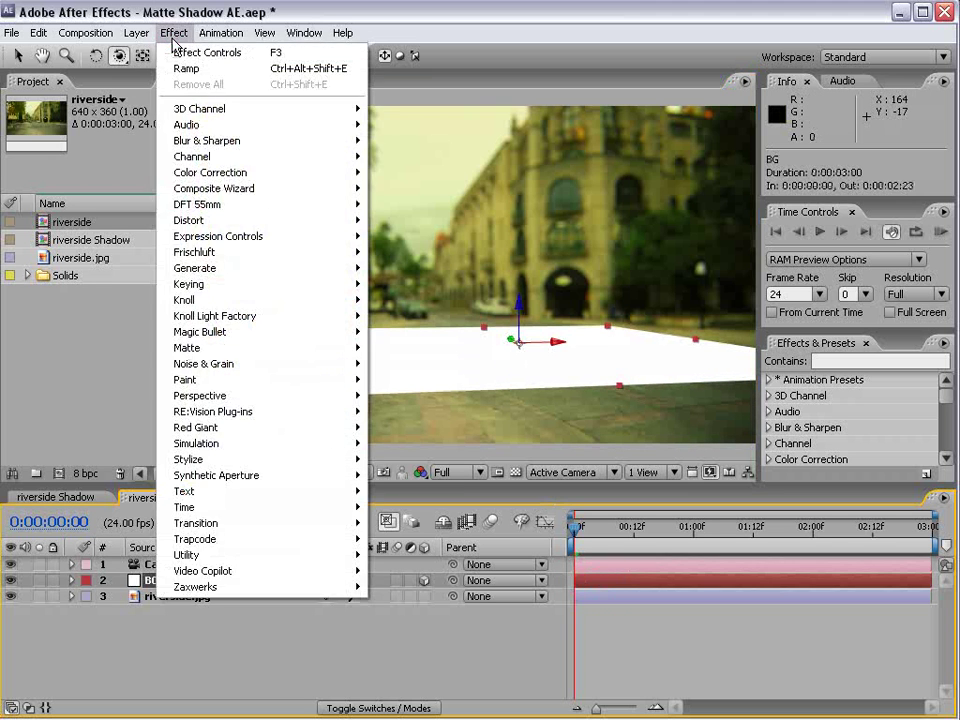
left_click(430, 528)
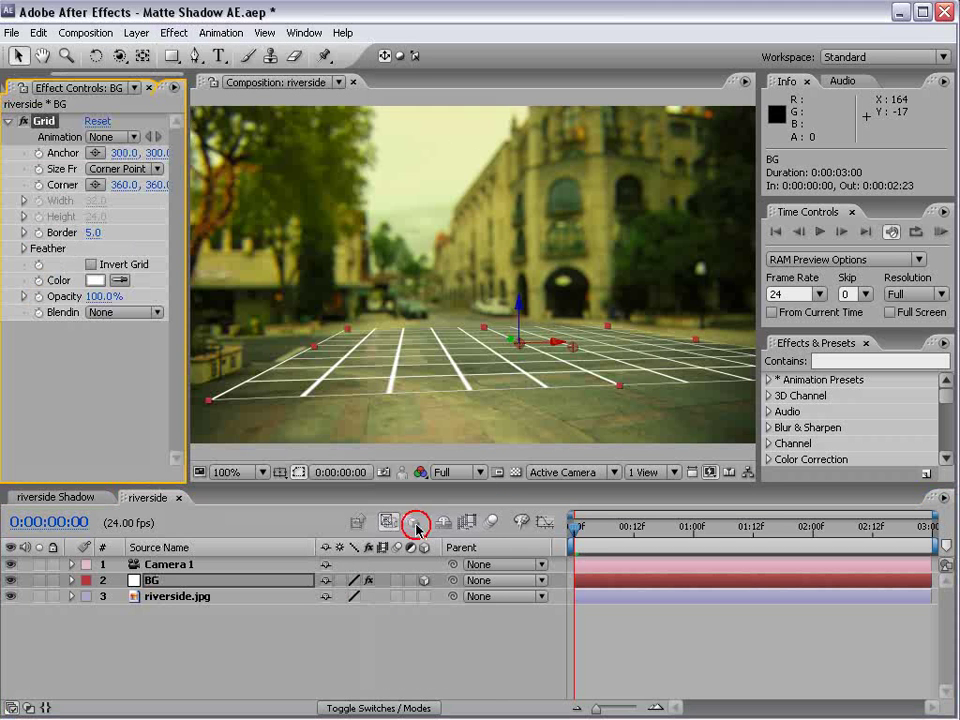
key("c")
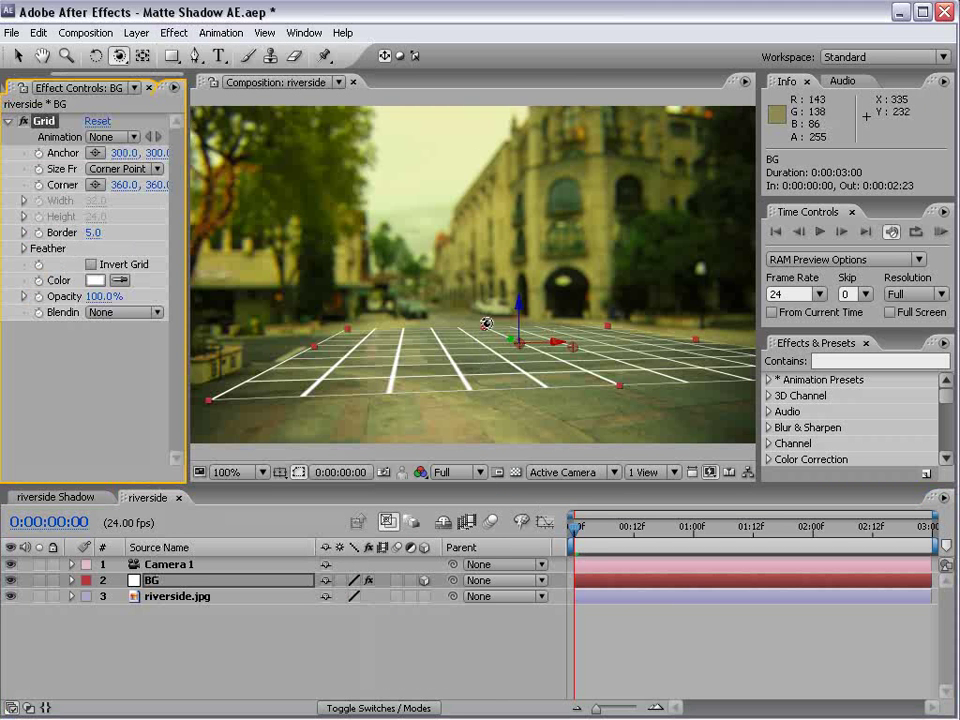
left_click_drag(506, 327, 478, 331)
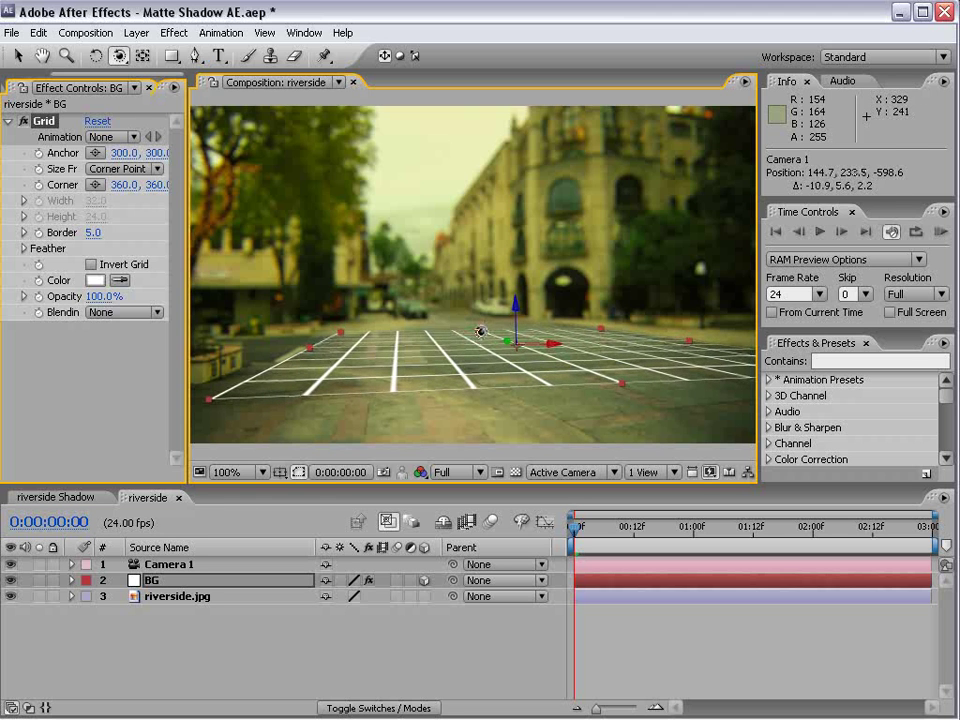
Step: Scale the BG floor to 240% so the grid extends across the road
key("s")
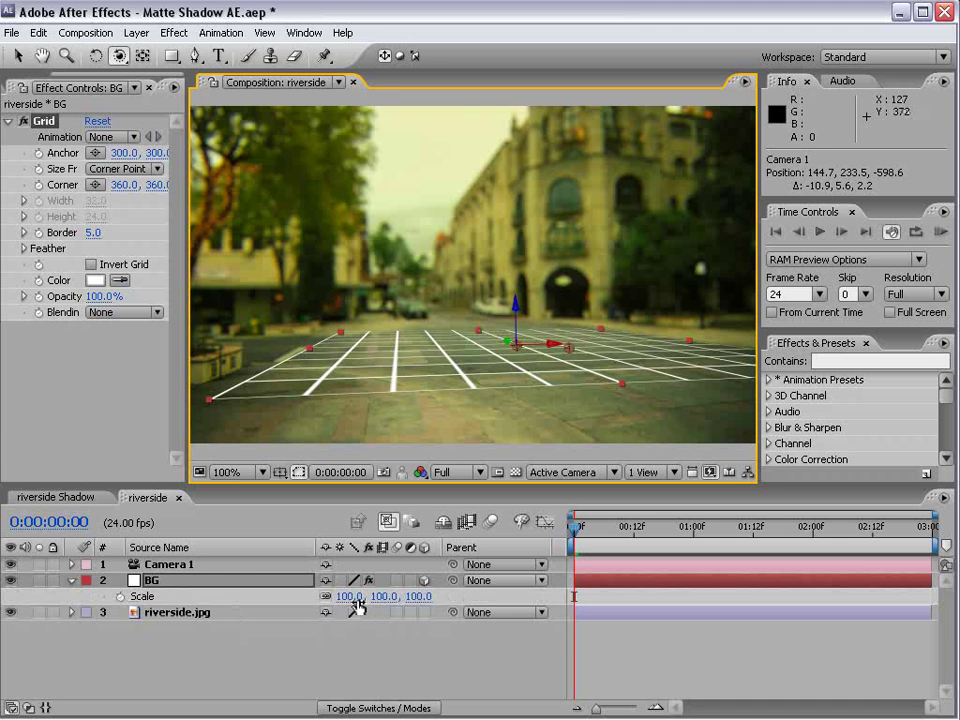
left_click_drag(350, 597, 420, 597)
left_click(533, 342)
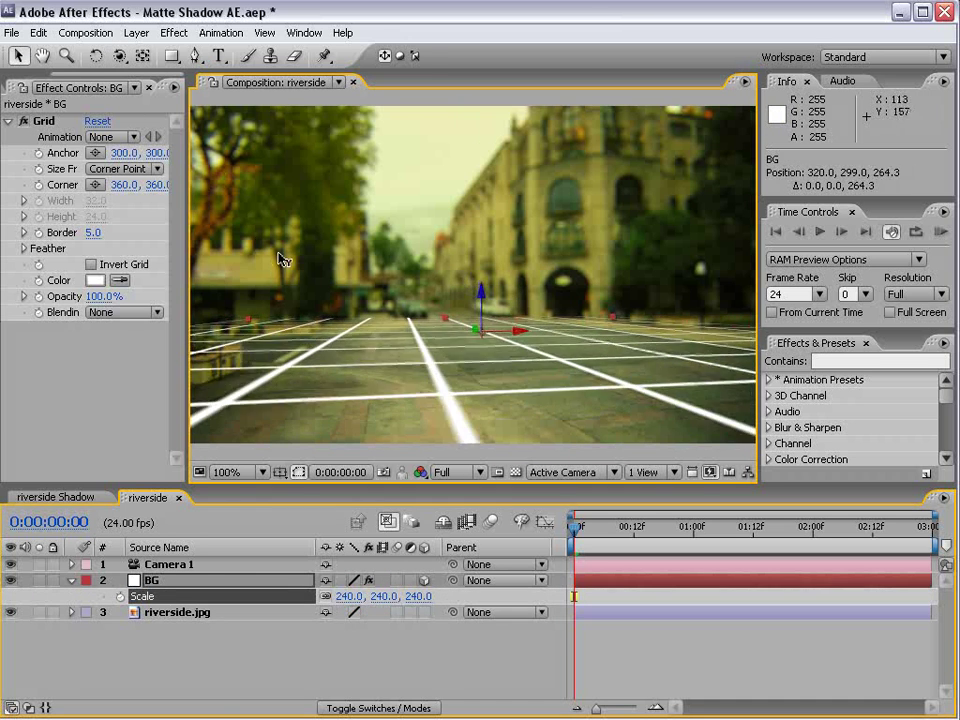
left_click(640, 655)
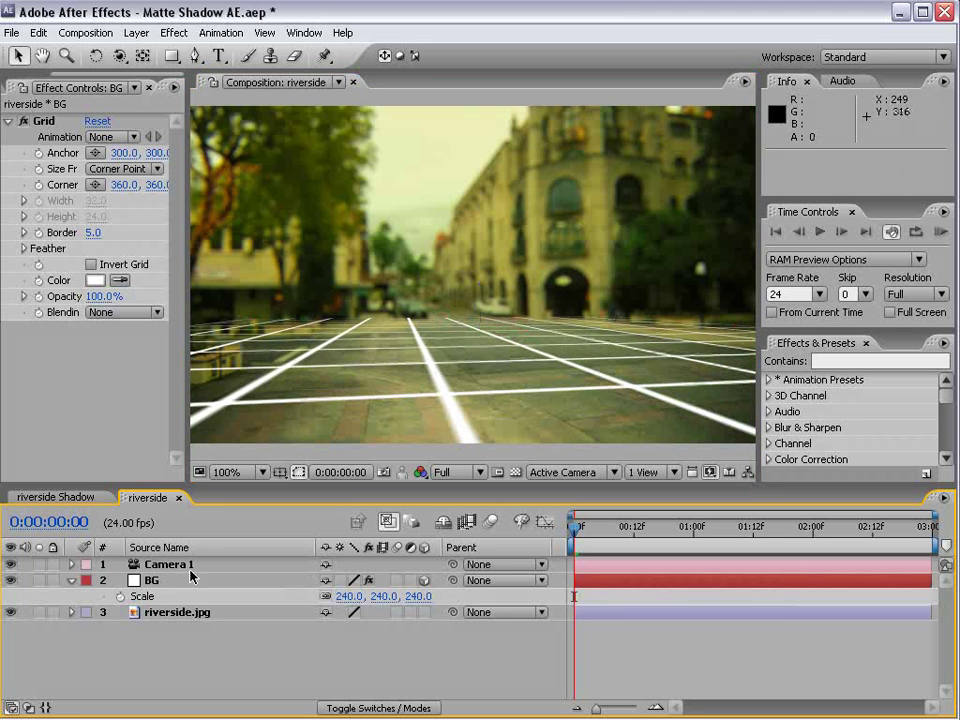
Step: Hide the grid, add VIDEO COPILOT text above the buildings, and make it 3D
left_click(25, 121)
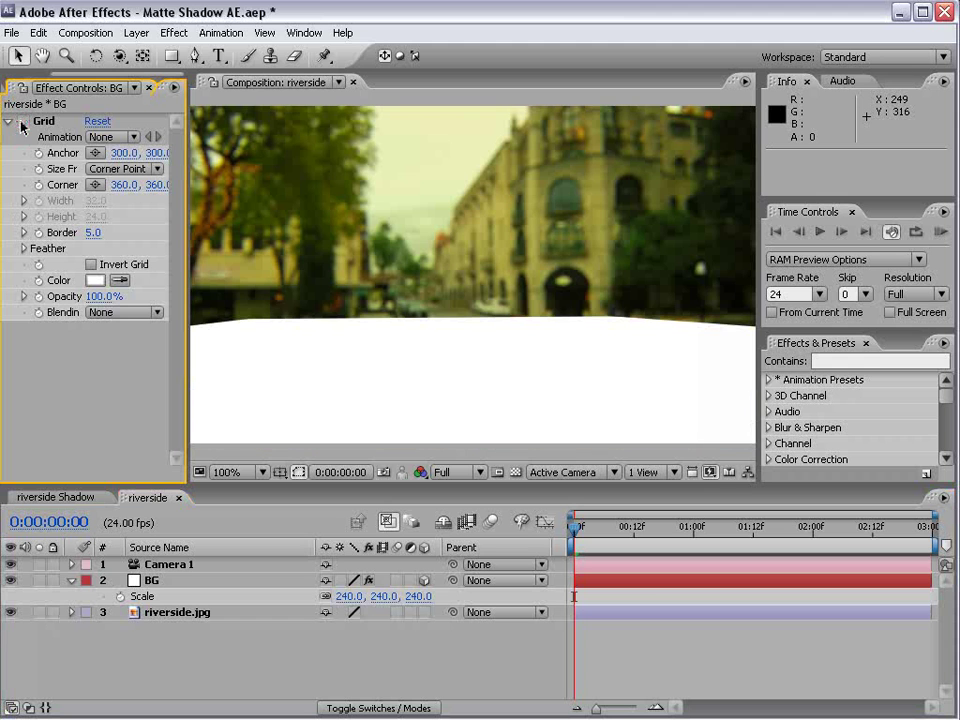
left_click(219, 56)
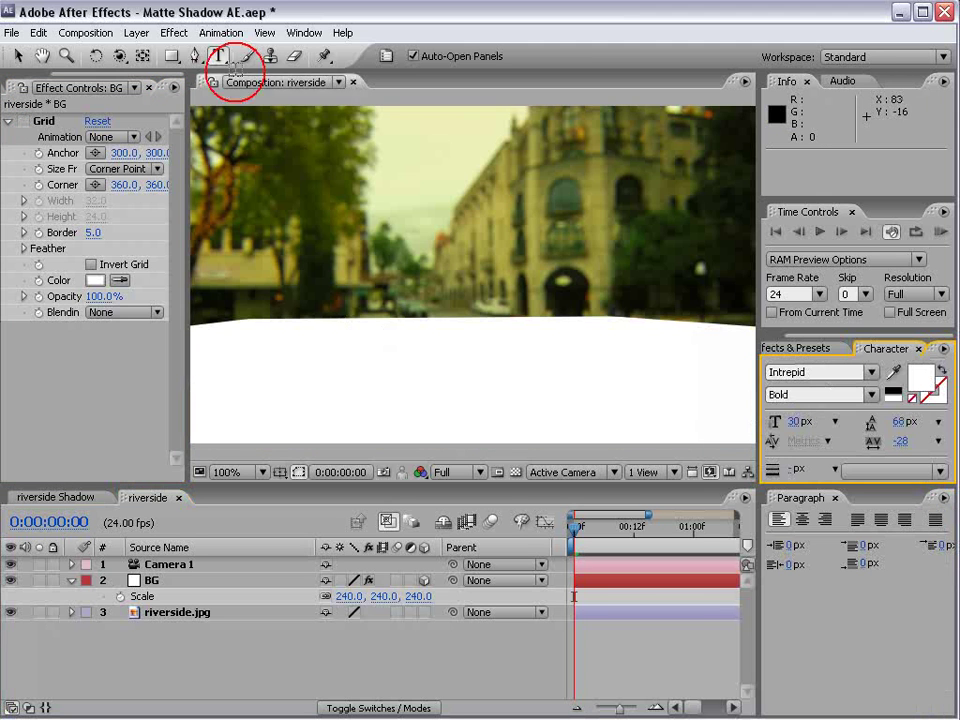
left_click(412, 340)
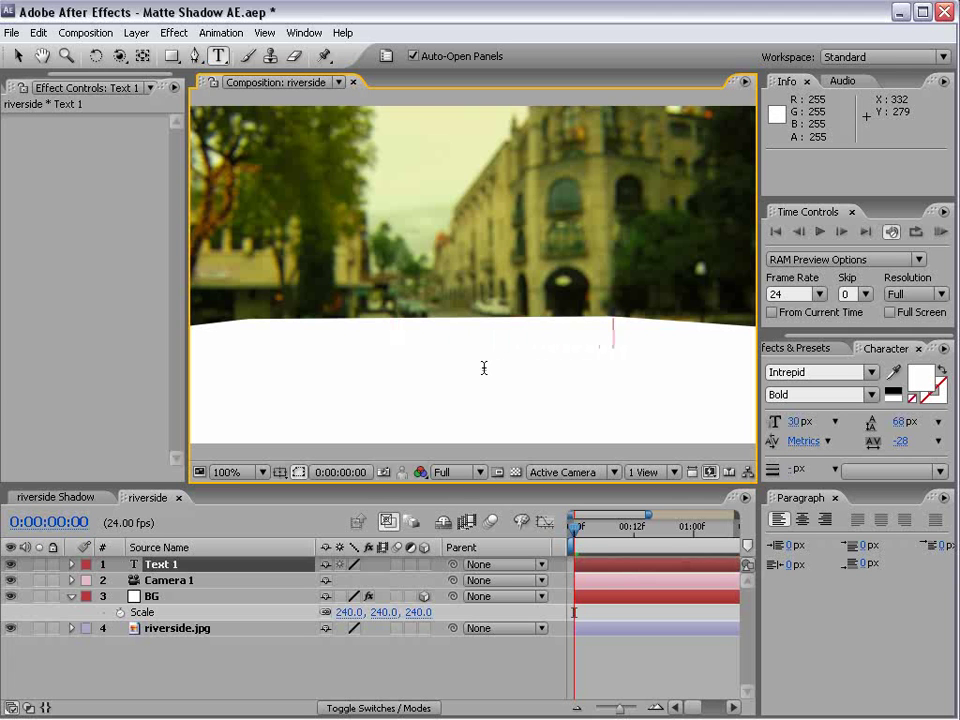
key("KP_Enter")
key("v")
left_click_drag(475, 335, 485, 260)
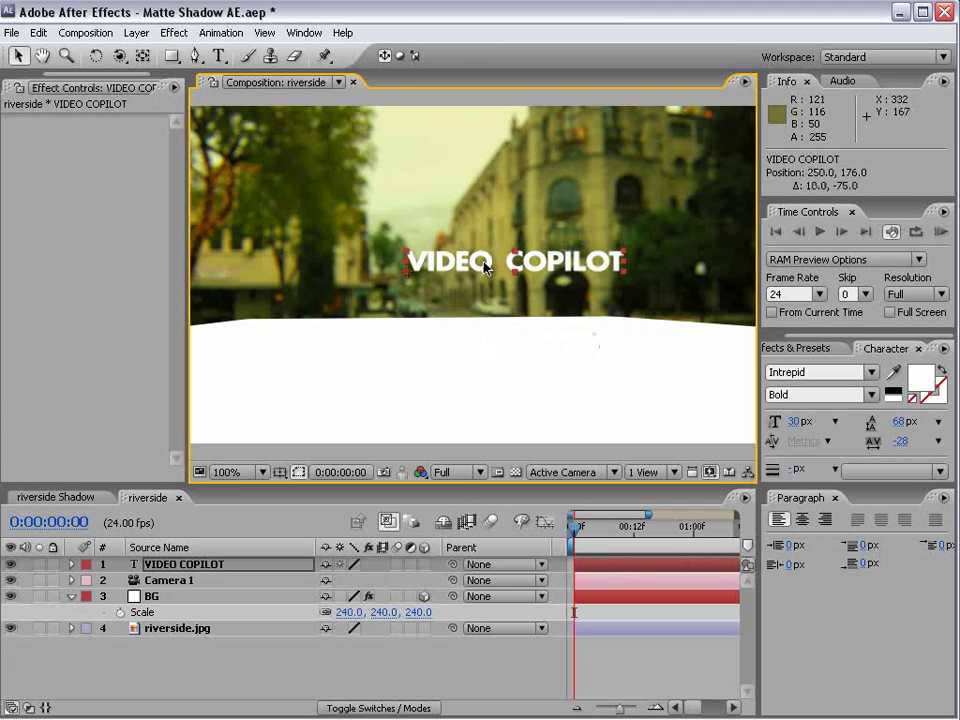
left_click(424, 565)
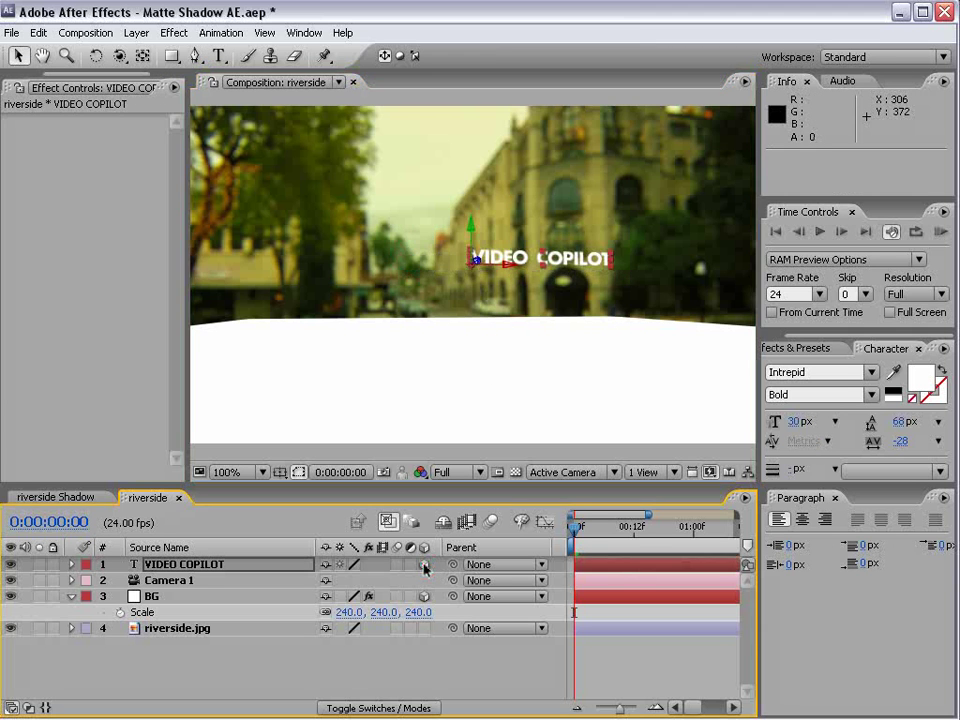
Step: In Left view, lower the VIDEO COPILOT text until it sits on the ground plane
left_click(592, 472)
left_click(555, 554)
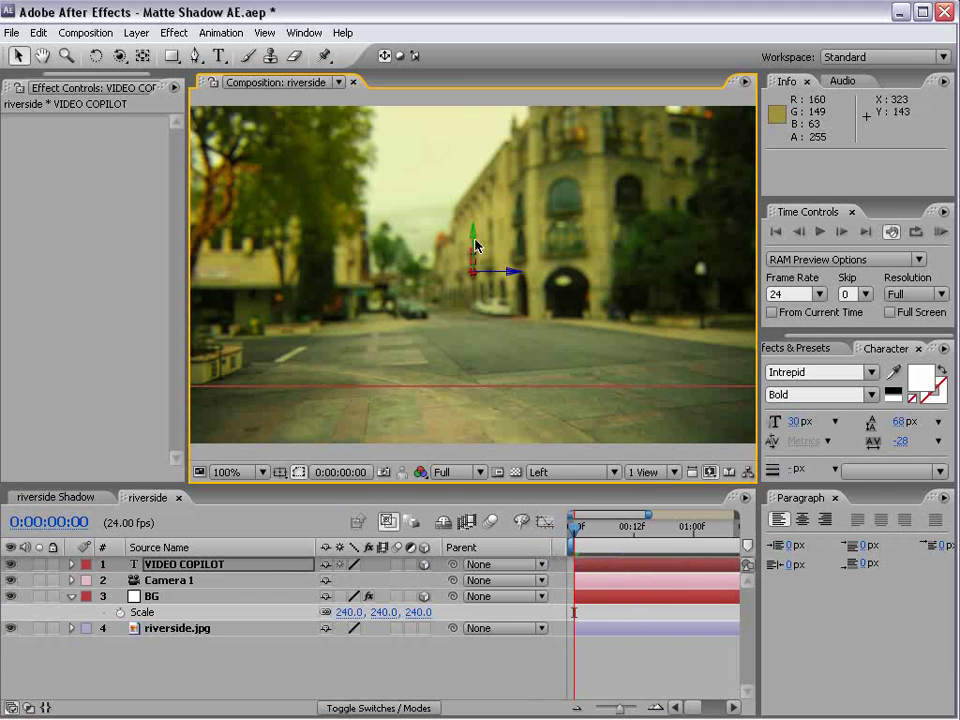
left_click_drag(475, 244, 478, 345)
scroll(495, 385, "up", 1)
key("space")
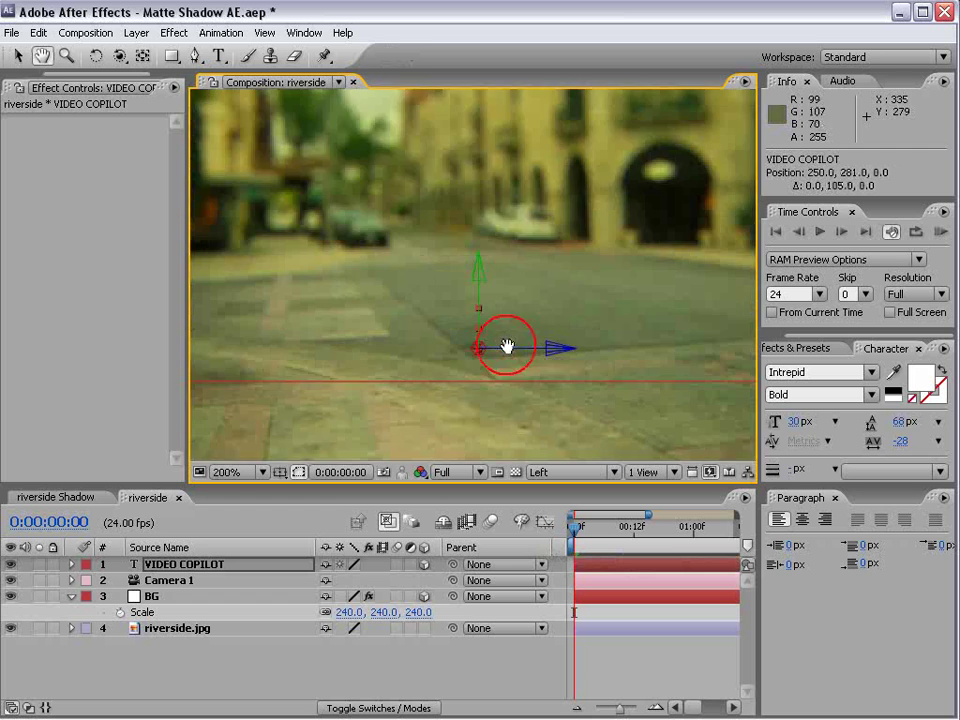
scroll(507, 347, "up", 1)
key("v")
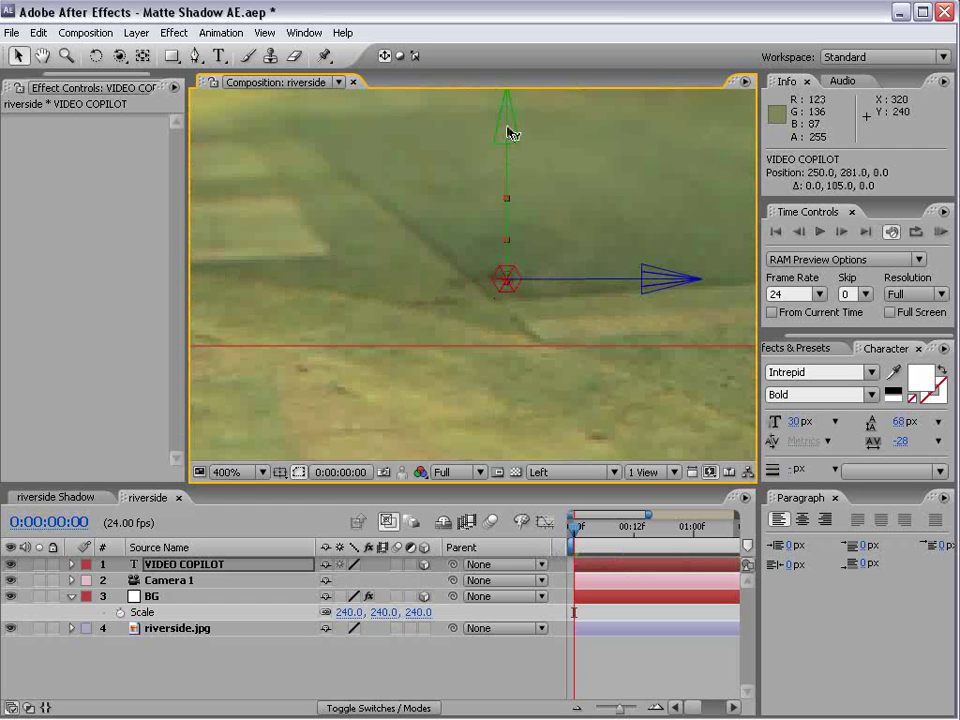
left_click_drag(510, 132, 492, 201)
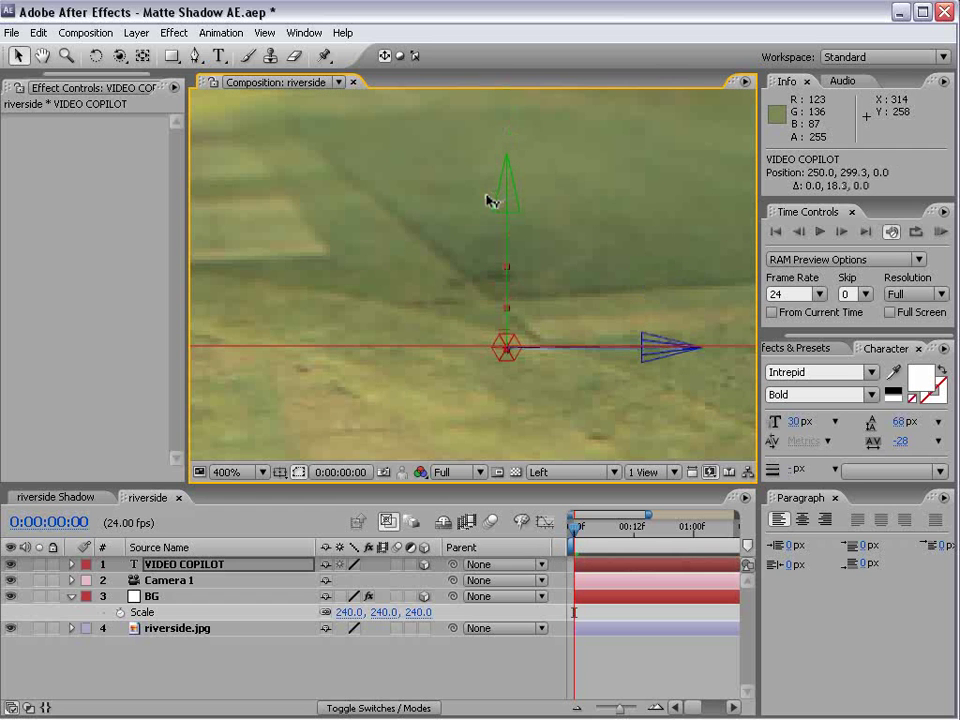
Step: Return to the Active Camera view and pan to frame the text and ground
left_click(575, 472)
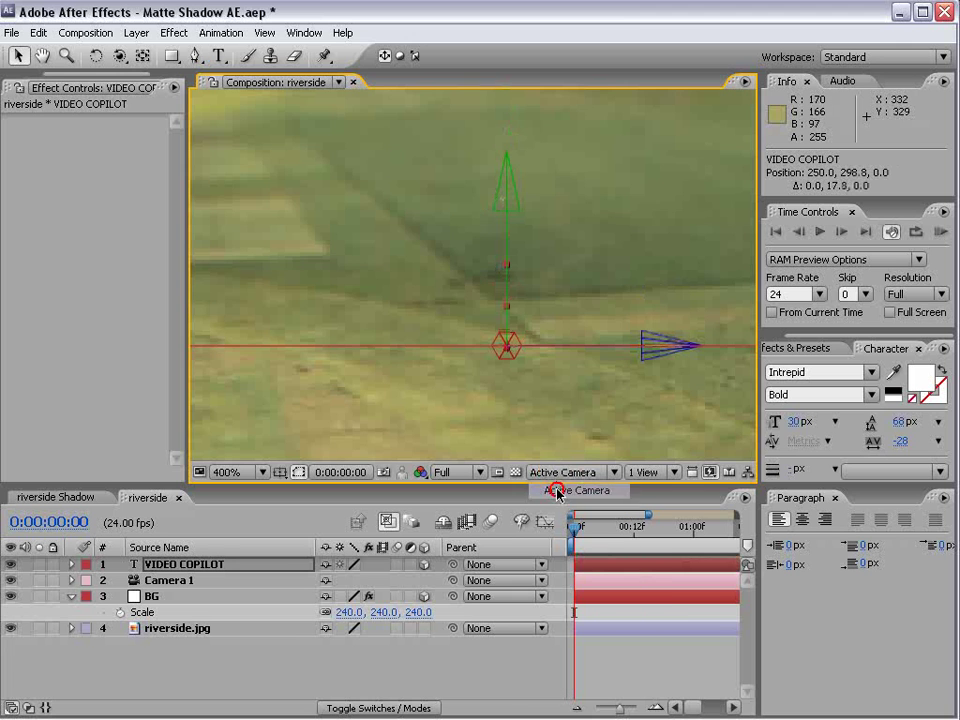
left_click(558, 492)
scroll(454, 272, "down", 1)
left_click_drag(437, 189, 440, 217)
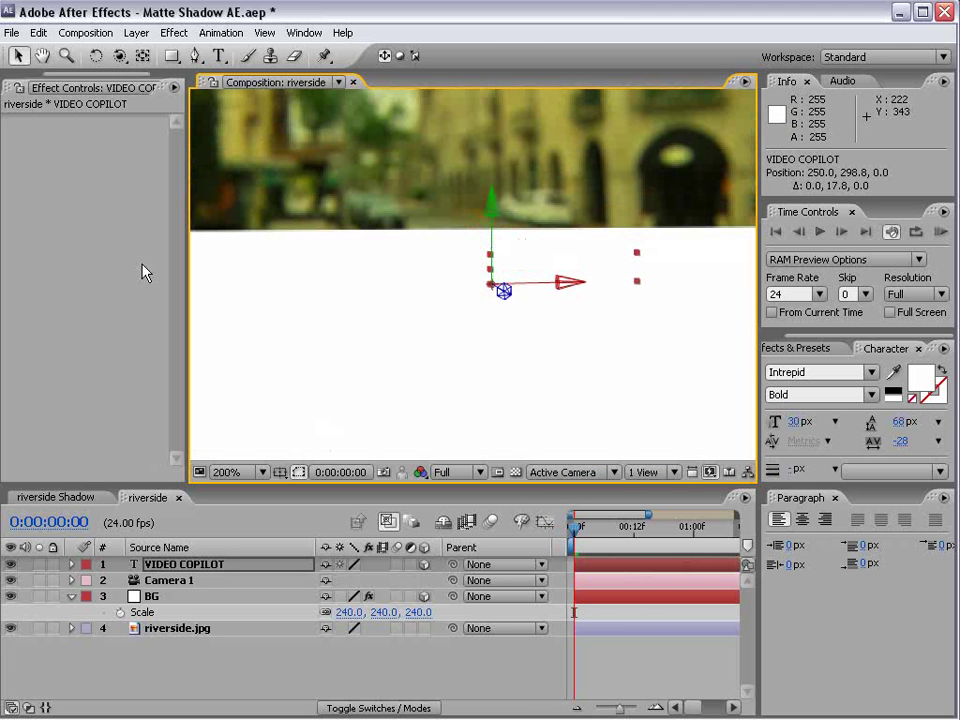
left_click(136, 32)
Step: Create a shadow-casting point light and set its intensity to 75%
left_click(432, 88)
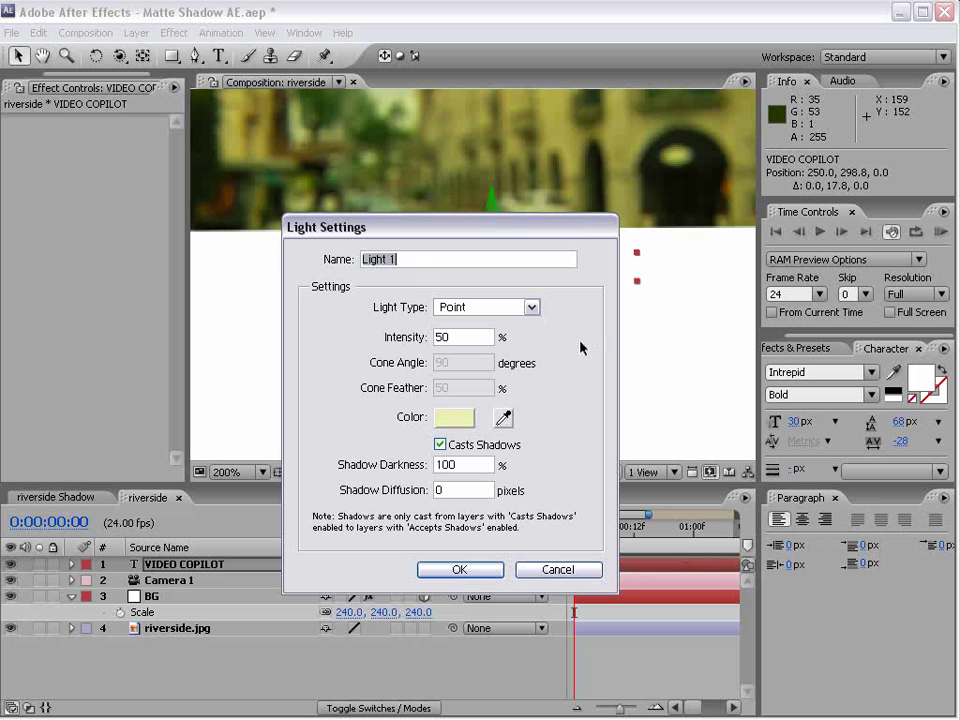
double_click(456, 338)
type("75")
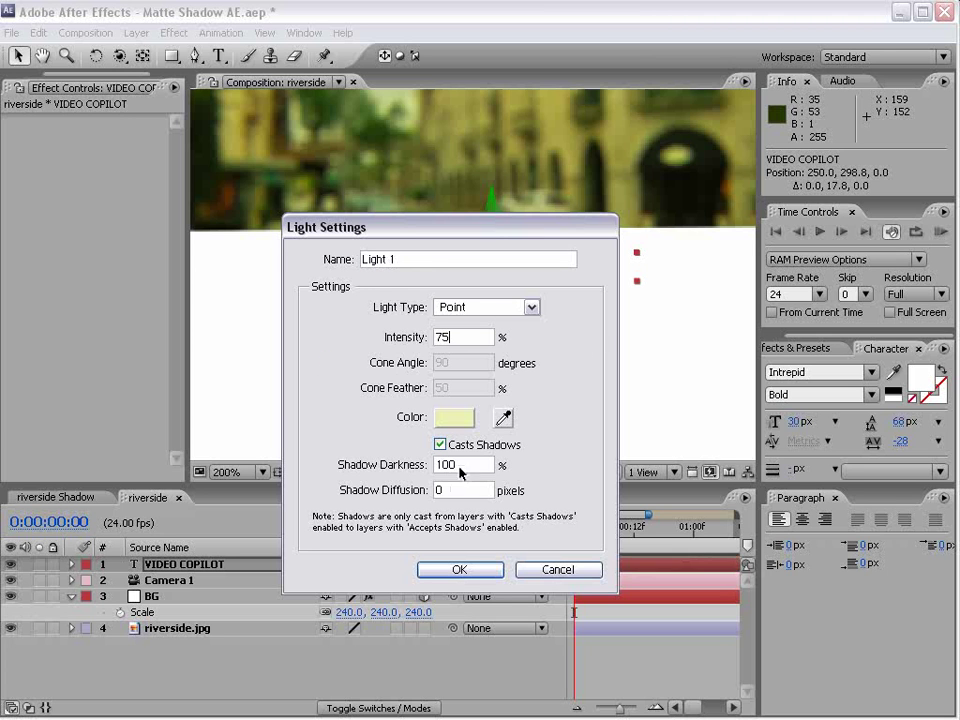
Step: Add Light 1, then set VIDEO COPILOT to Casts Shadows On and Accepts Lights Off
left_click(460, 570)
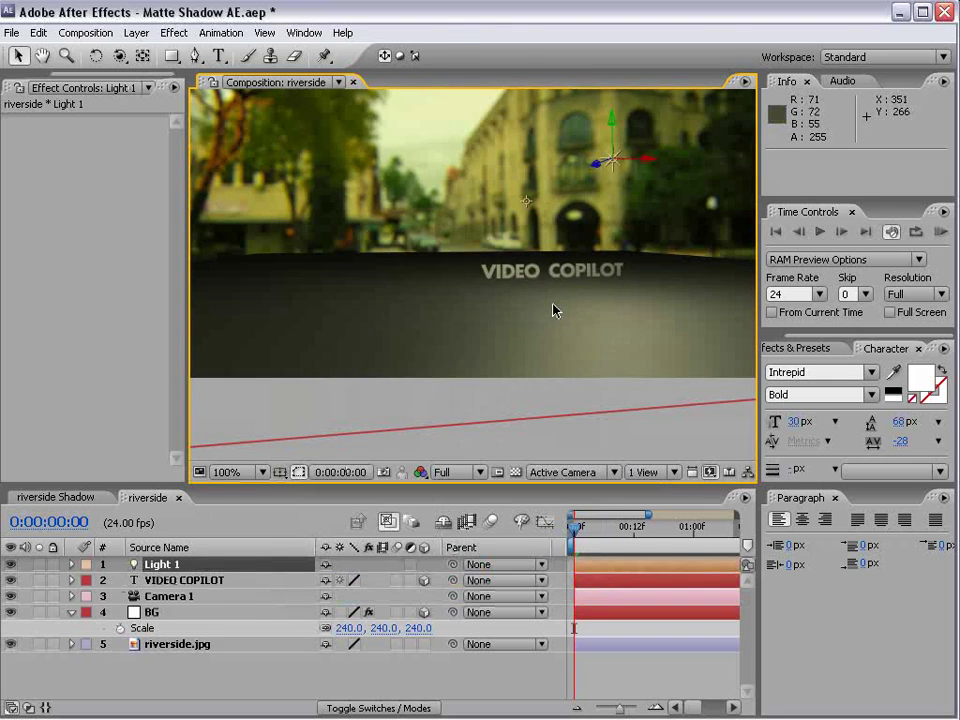
left_click_drag(537, 363, 463, 330)
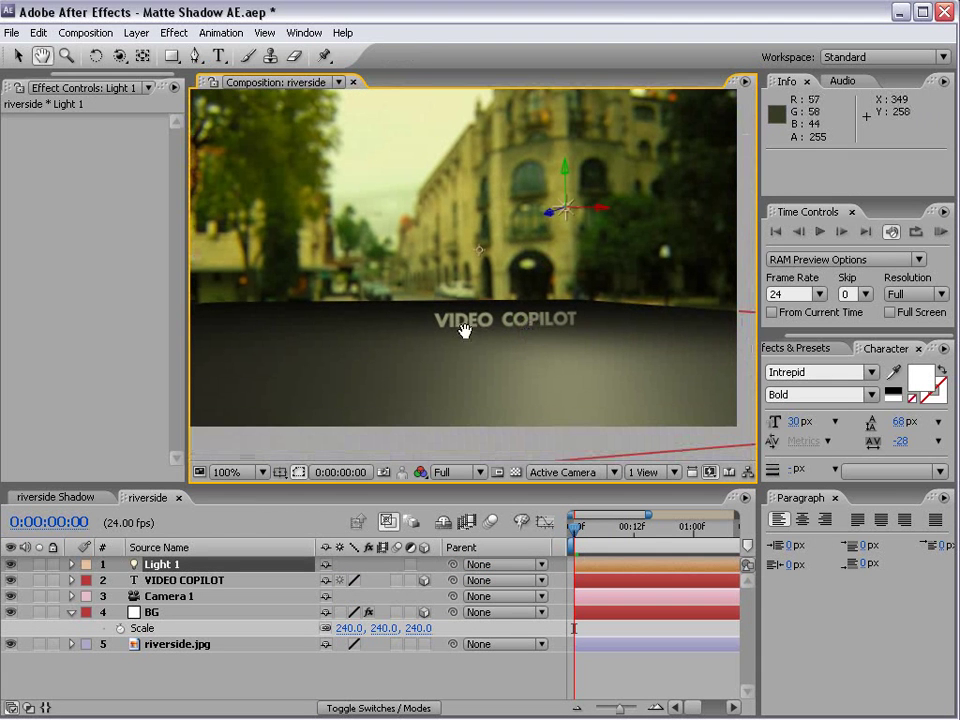
left_click(163, 580)
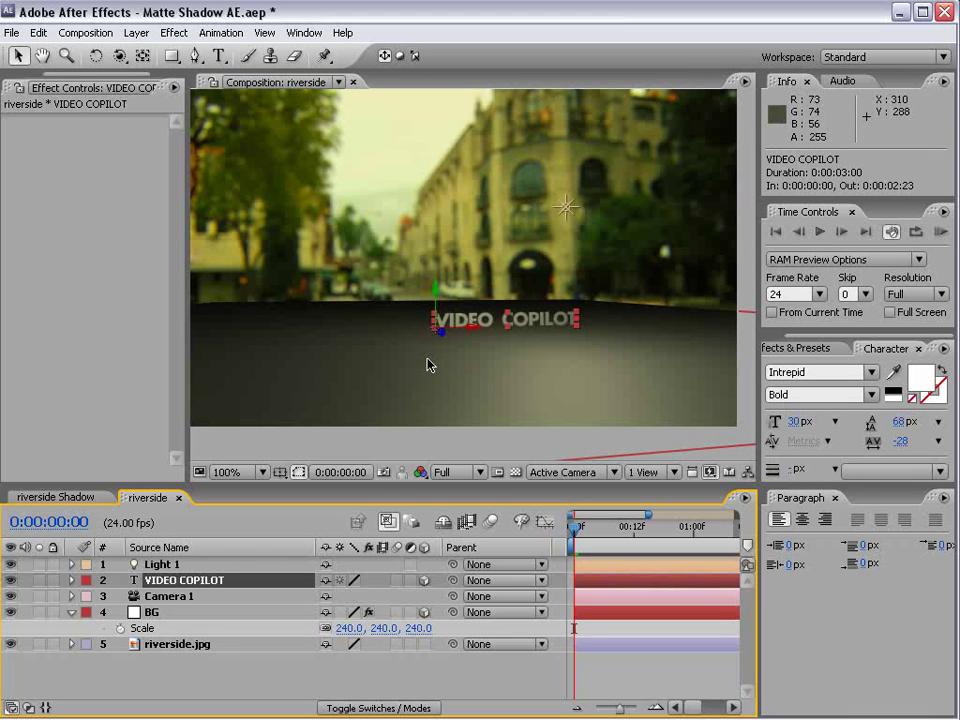
key("a")
key("a")
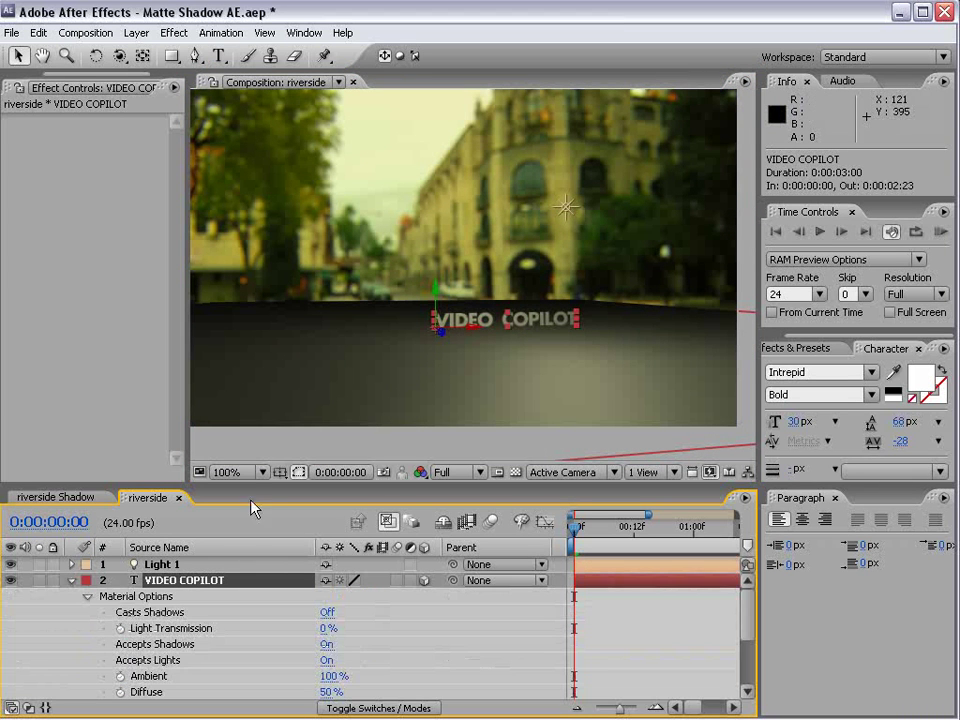
left_click_drag(255, 490, 248, 428)
left_click(71, 519)
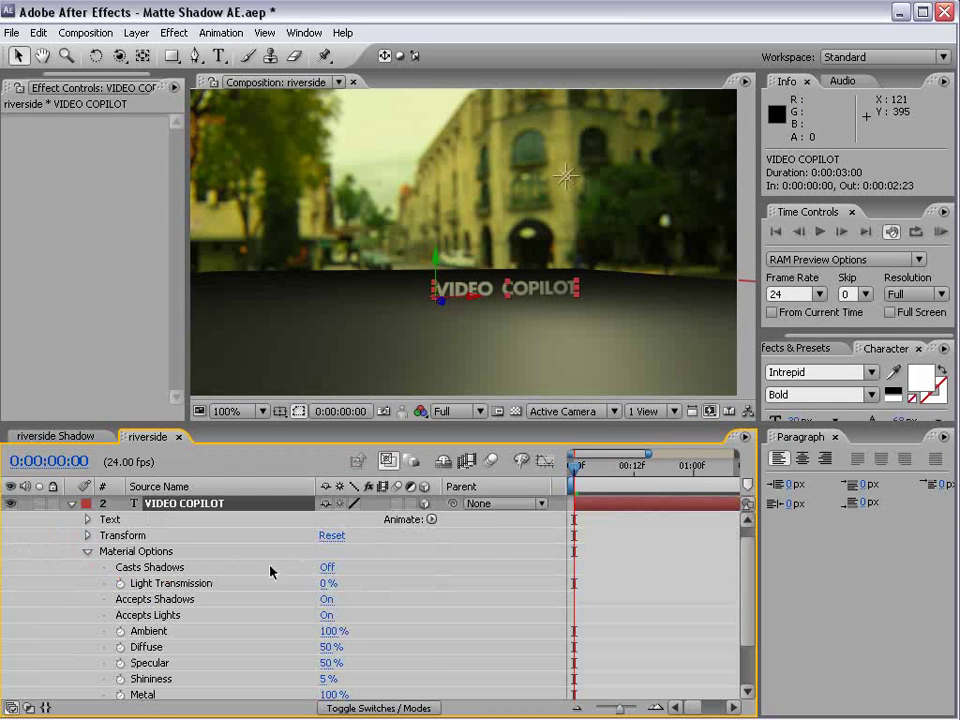
left_click(329, 568)
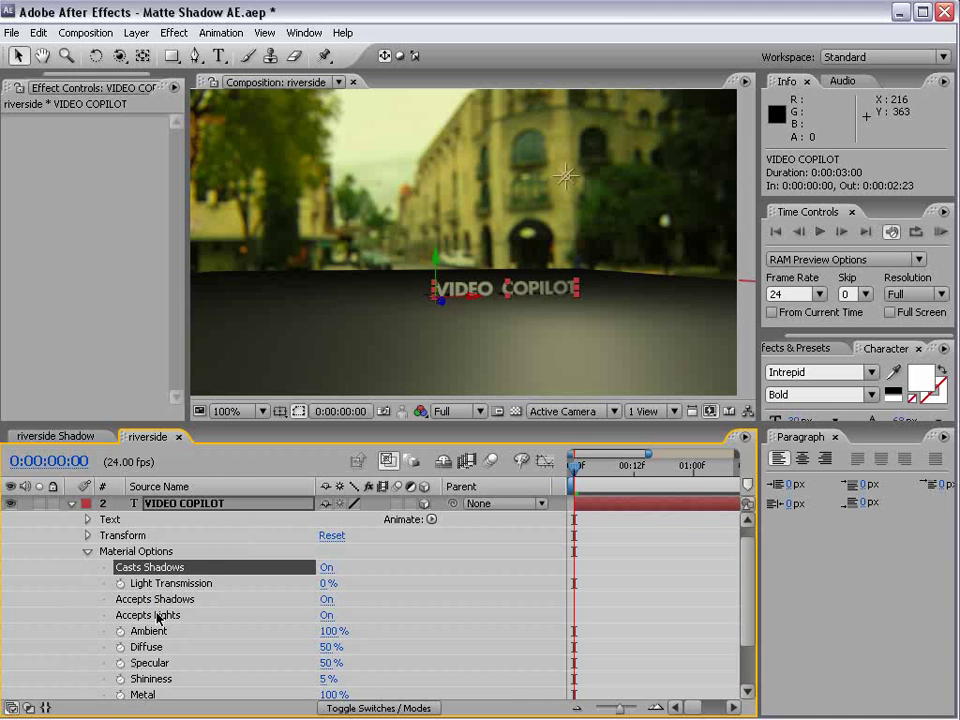
left_click(327, 615)
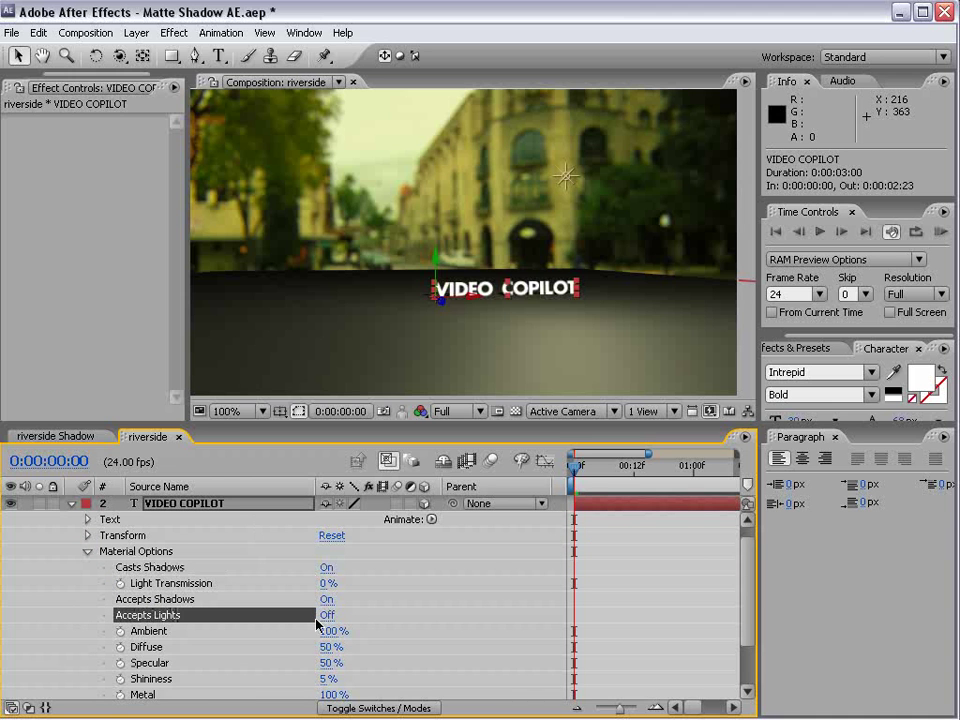
scroll(489, 339, "up", 1)
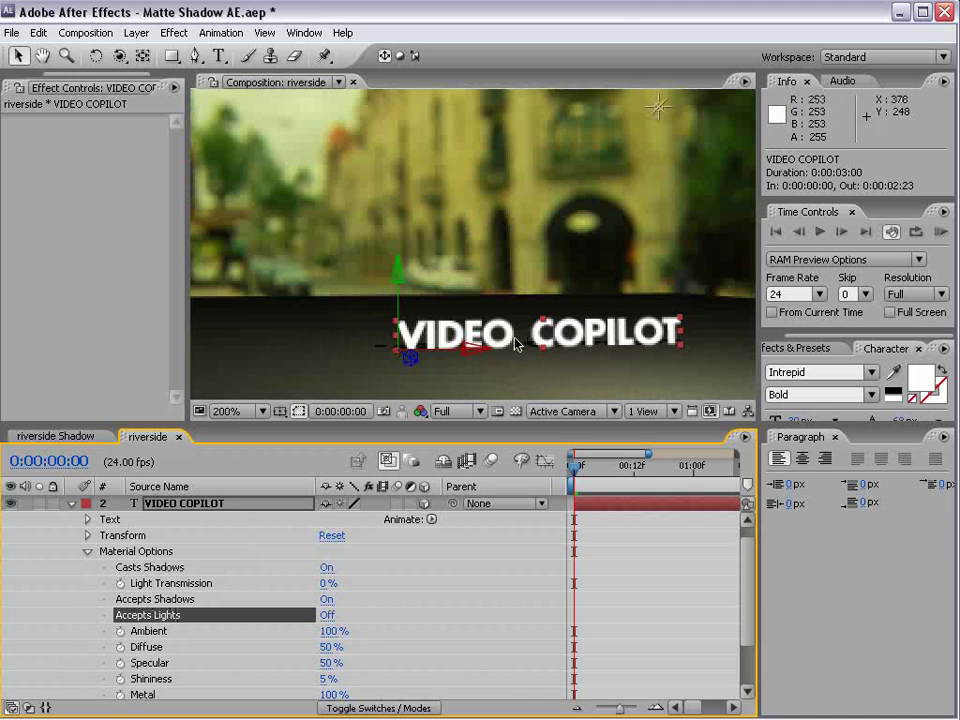
left_click(70, 504)
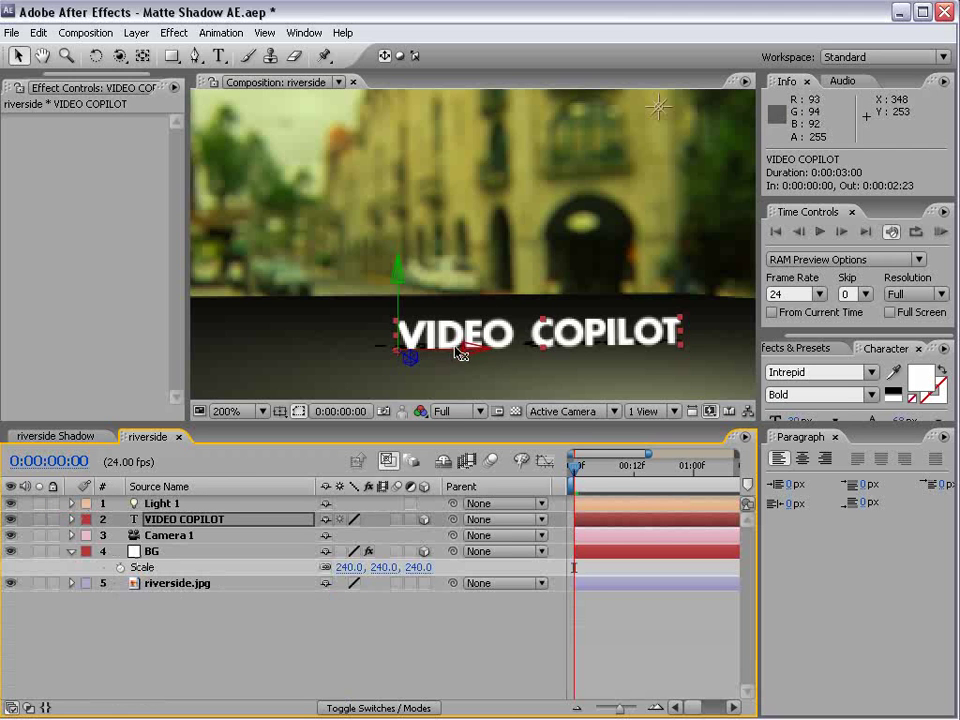
scroll(490, 333, "down", 1)
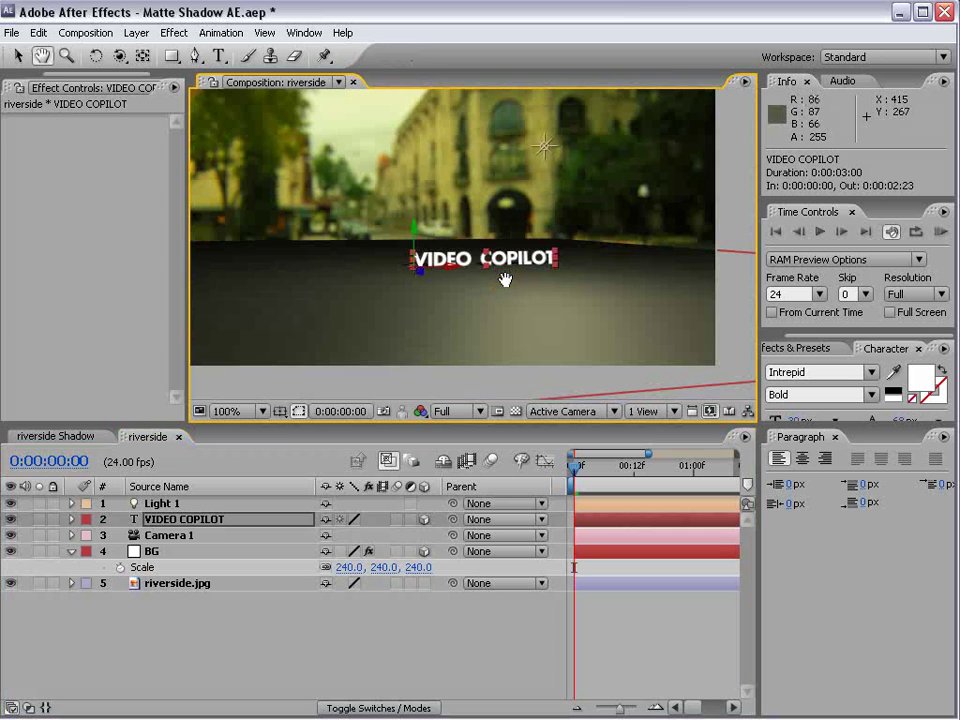
Step: Turn off Accepts Lights on the BG layer and set its blend mode to Multiply
left_click(155, 551)
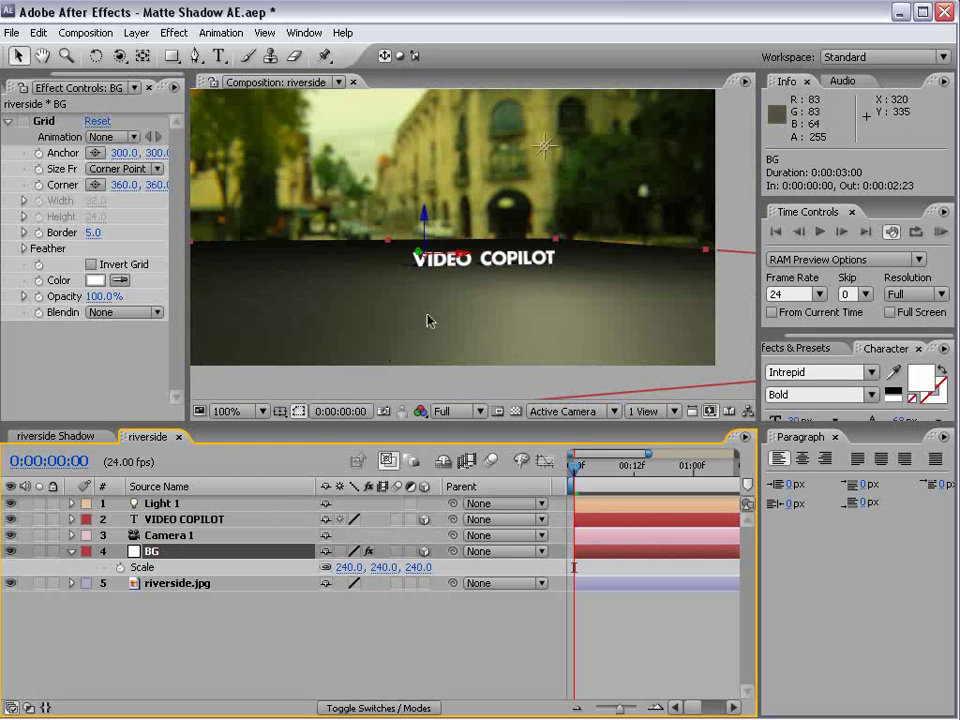
key("a")
key("a")
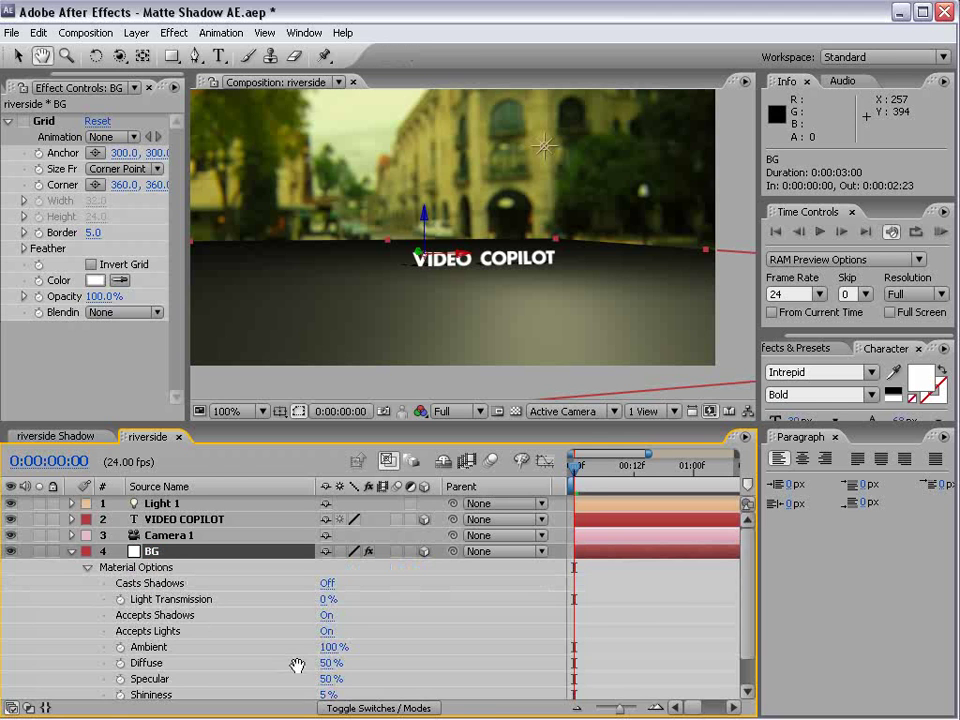
scroll(138, 600, "down", 2)
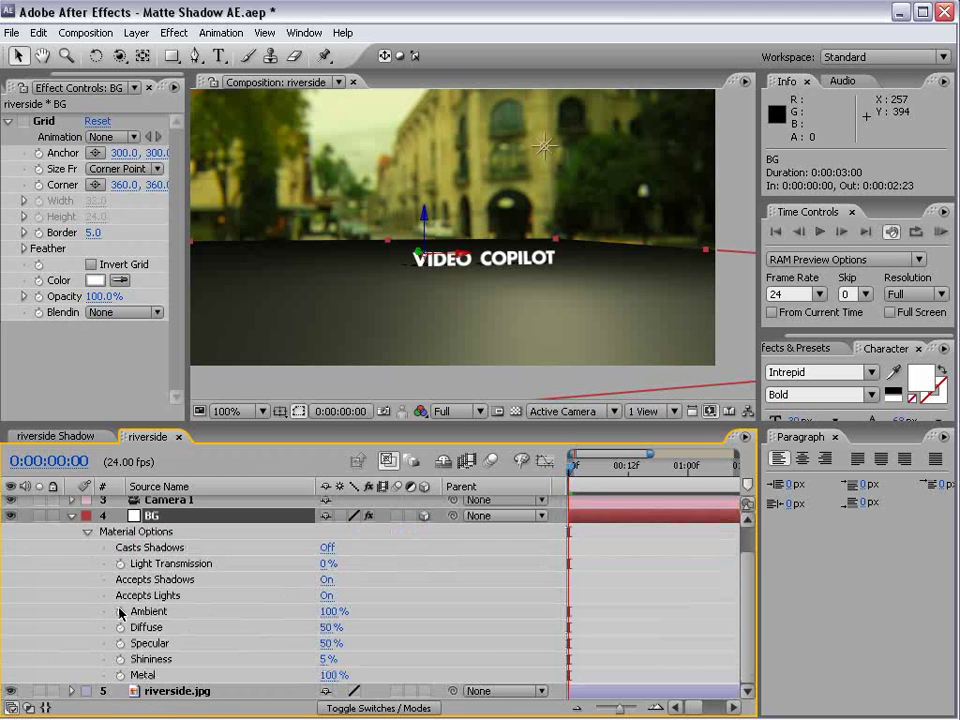
left_click(327, 596)
key("F4")
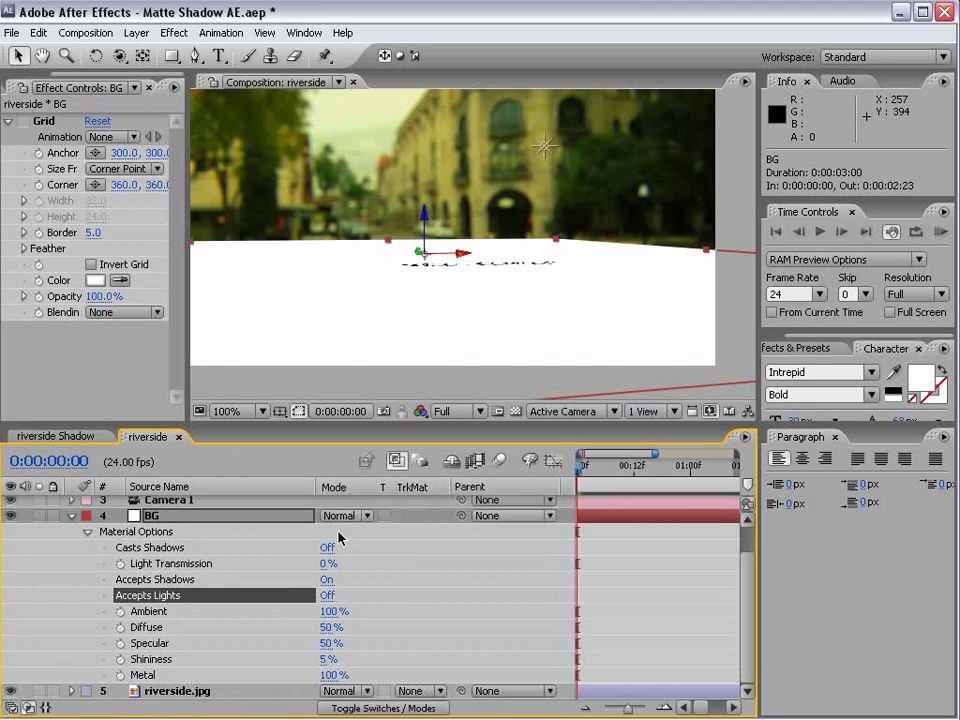
left_click(338, 516)
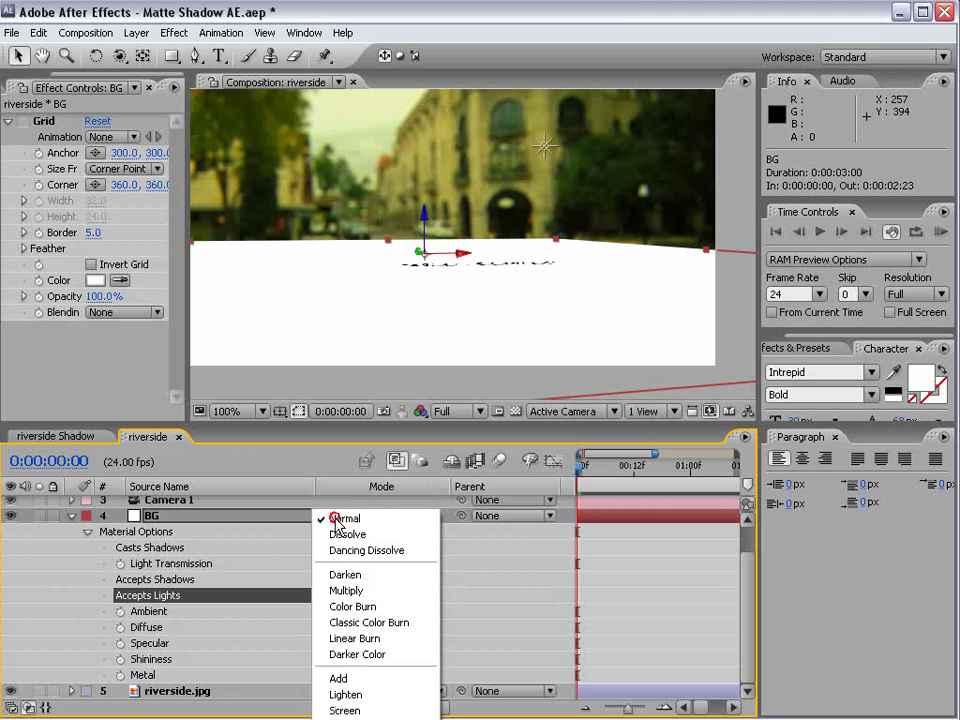
left_click(346, 590)
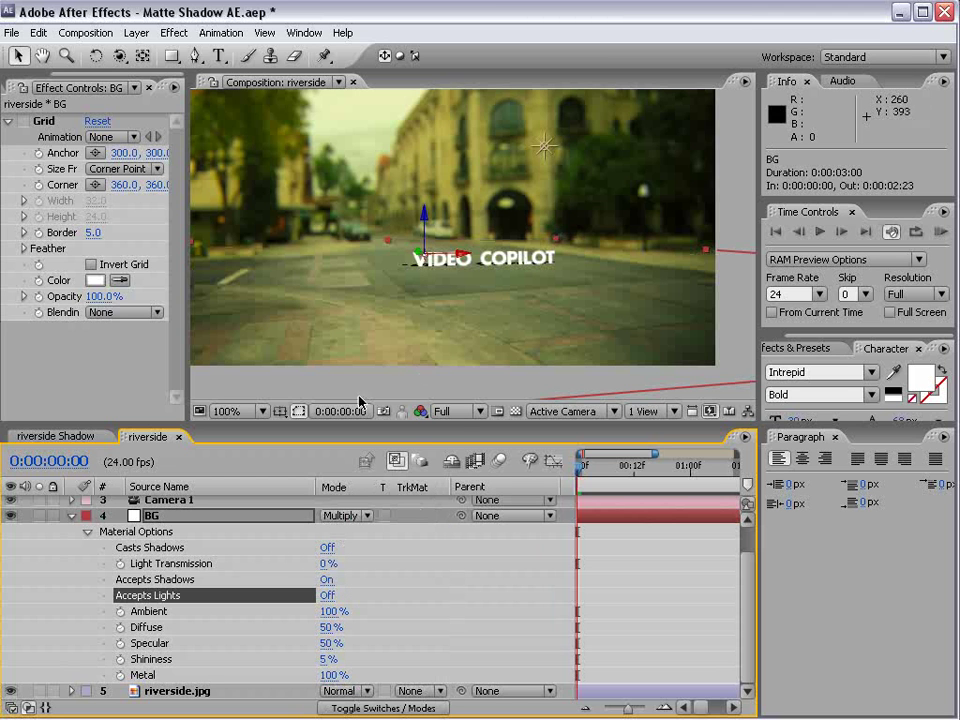
Step: Zoom in to check the text's shadow on the road, then collapse BG and deselect
left_click(439, 221)
scroll(400, 320, "up", 1)
key("h")
left_click_drag(400, 345, 421, 347)
key("v")
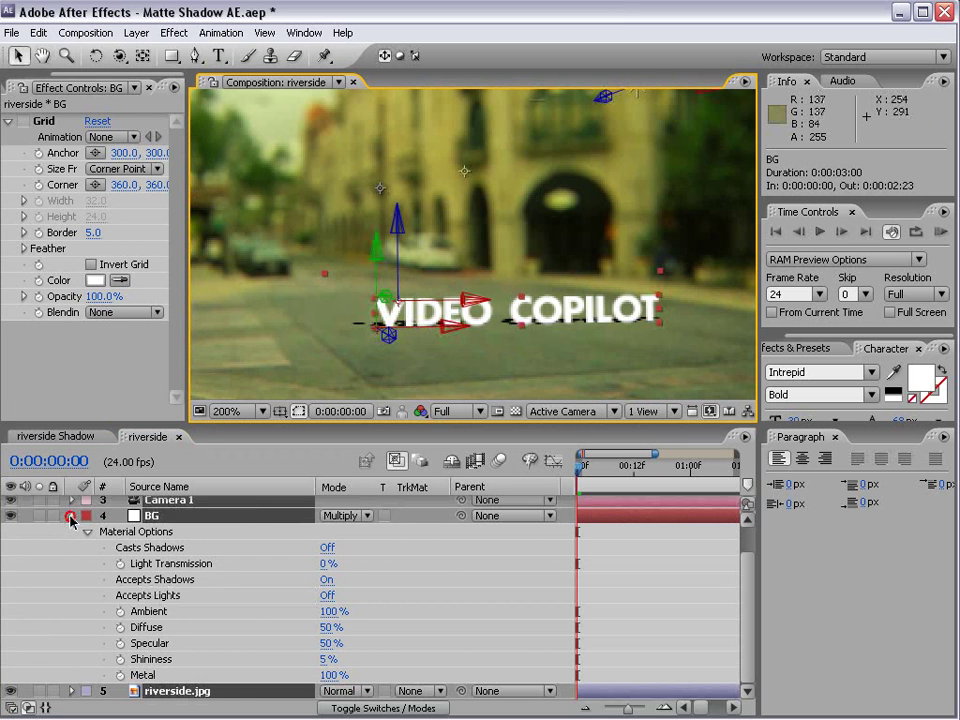
left_click(71, 515)
left_click(334, 660)
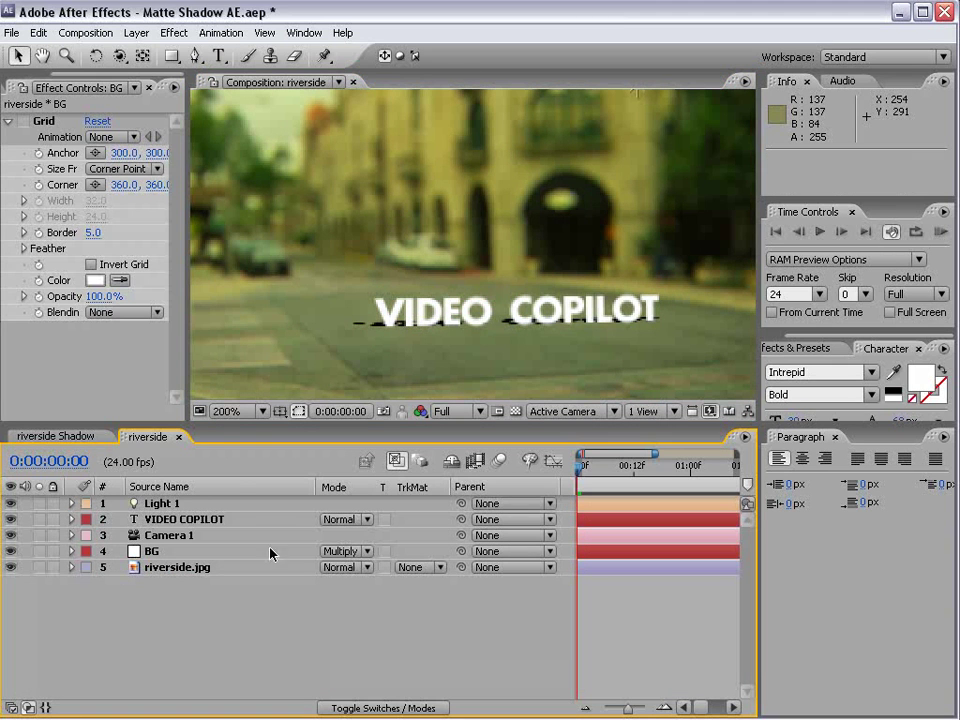
scroll(530, 290, "down", 1)
scroll(480, 270, "down", 1)
left_click(480, 270)
Step: Raise Light 1's Shadow Diffusion to about 95 pixels in its Light Options
left_click(194, 502)
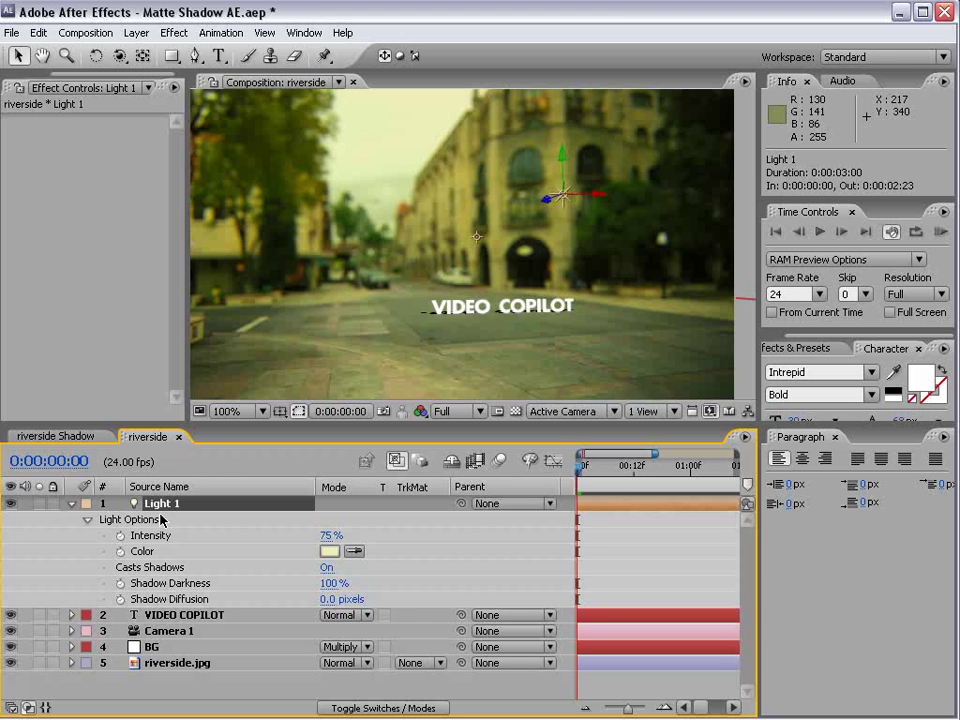
mouse_move(330, 599)
left_mouse_down()
mouse_move(424, 594)
mouse_move(398, 600)
left_mouse_up()
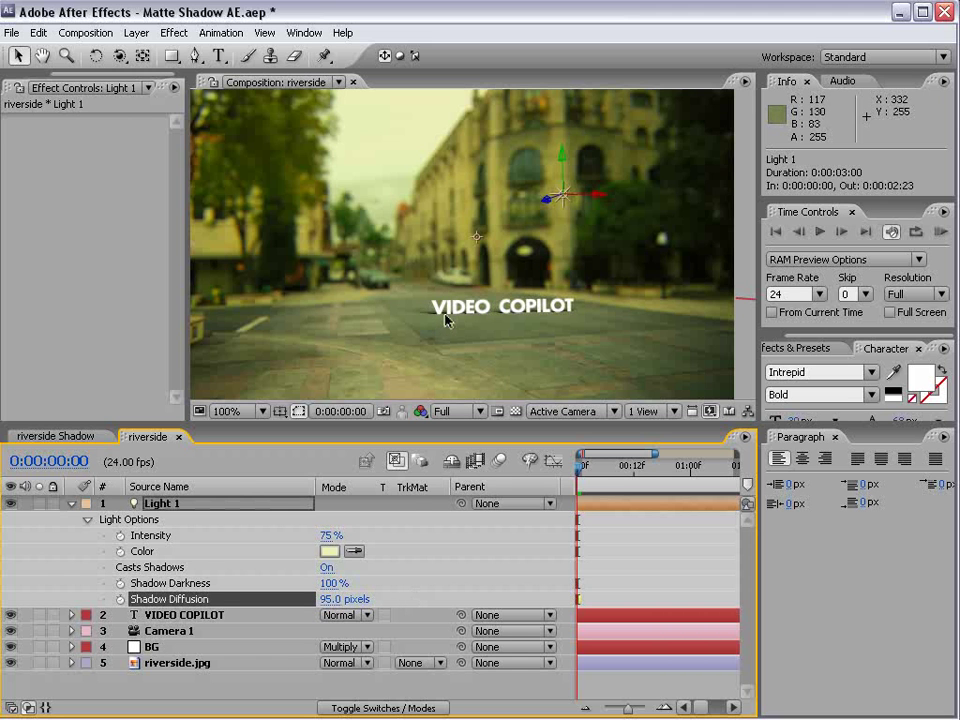
Step: Move VIDEO COPILOT in depth, turn it slightly on Y, and shift it left to about 128, 298.8, -119
left_click(178, 615)
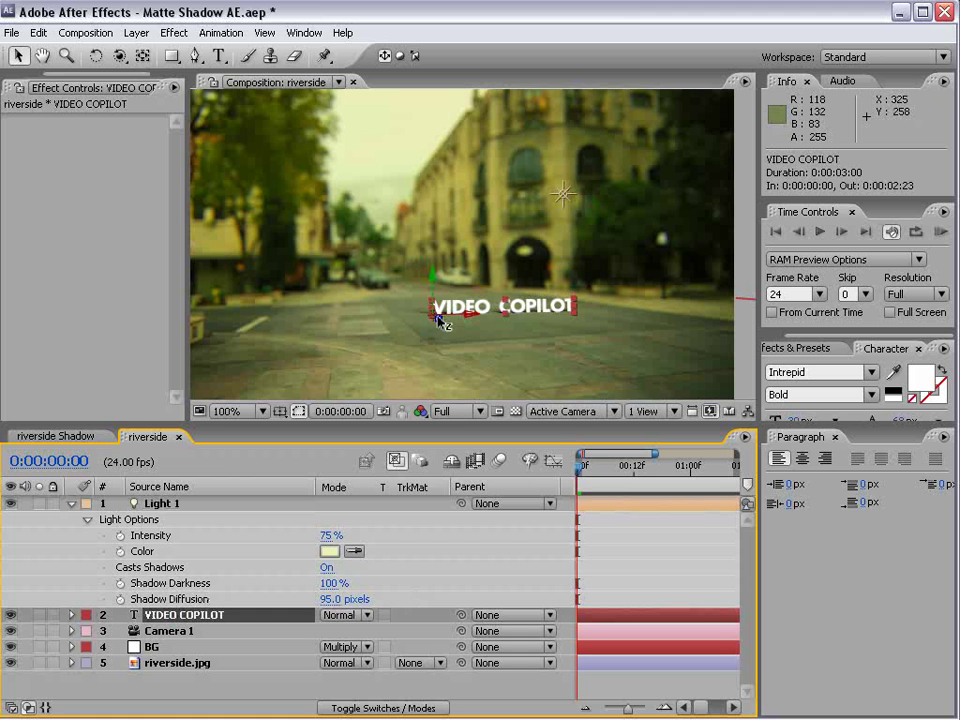
left_click_drag(445, 322, 520, 332)
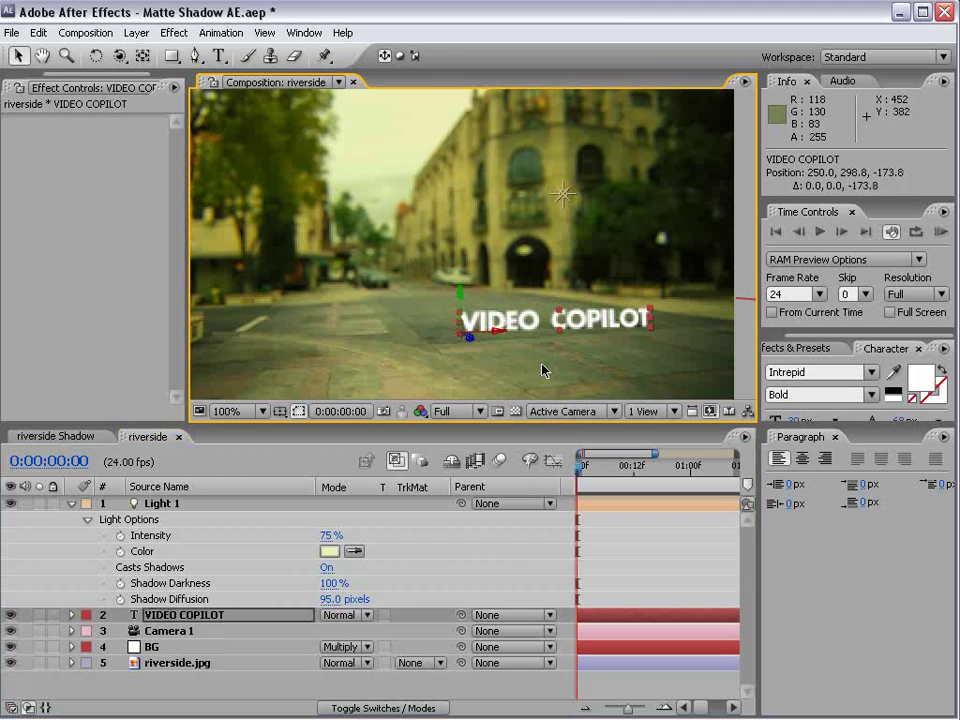
key("w")
left_click_drag(452, 313, 439, 320)
key("v")
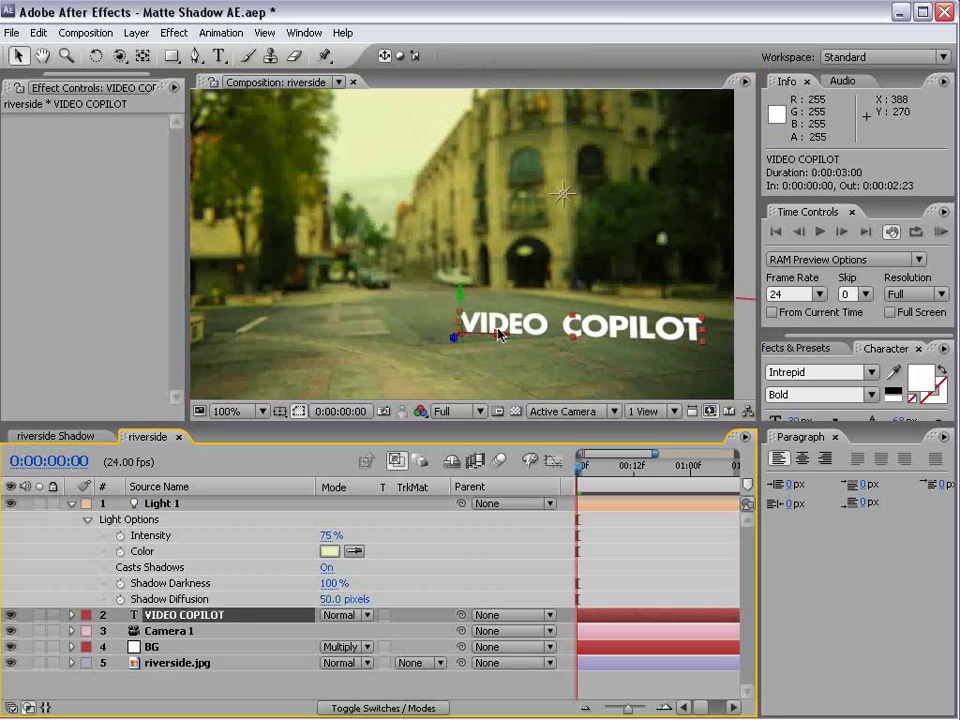
left_click_drag(500, 338, 360, 330)
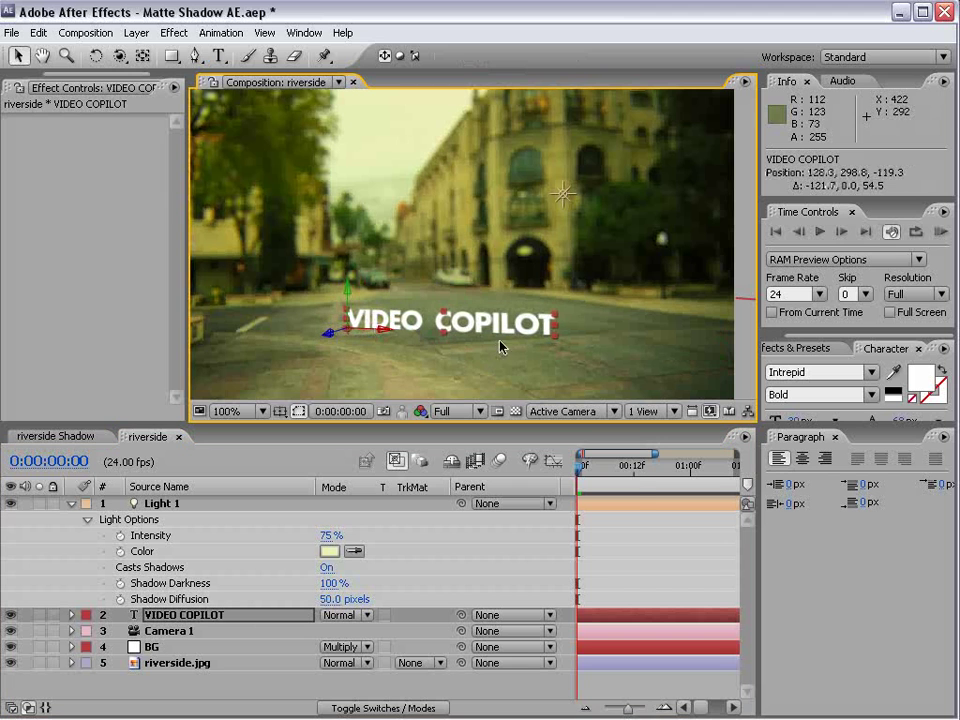
Step: In Top view, move Light 1 to about 141.7, 153.3, -268.2 so the text casts its shadow
left_click(570, 411)
left_click(560, 510)
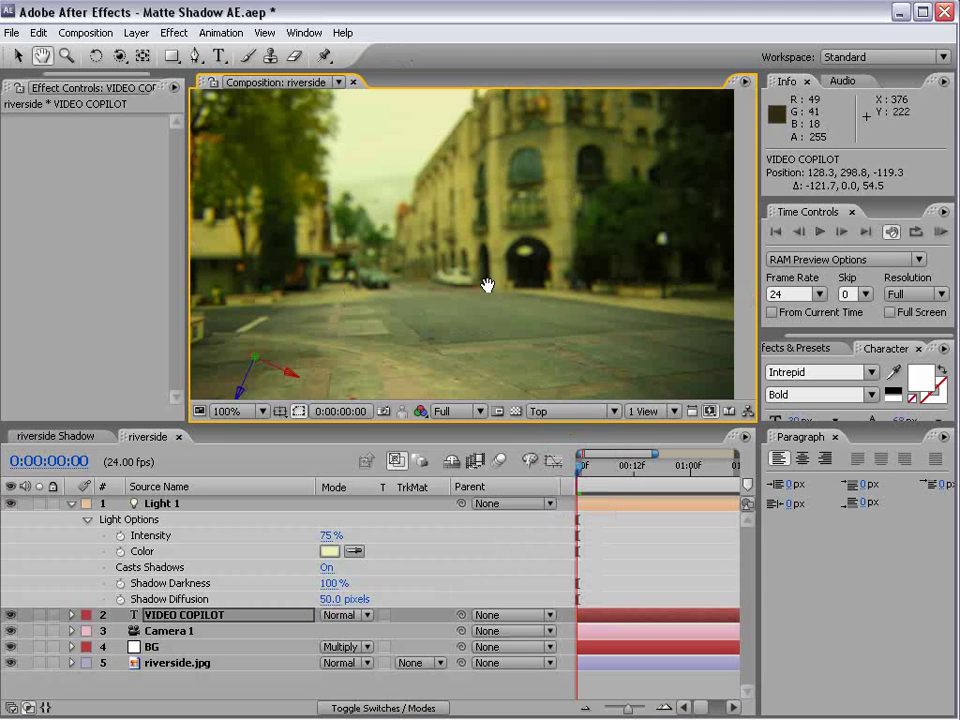
scroll(480, 250, "down", 1)
key("h")
key("v")
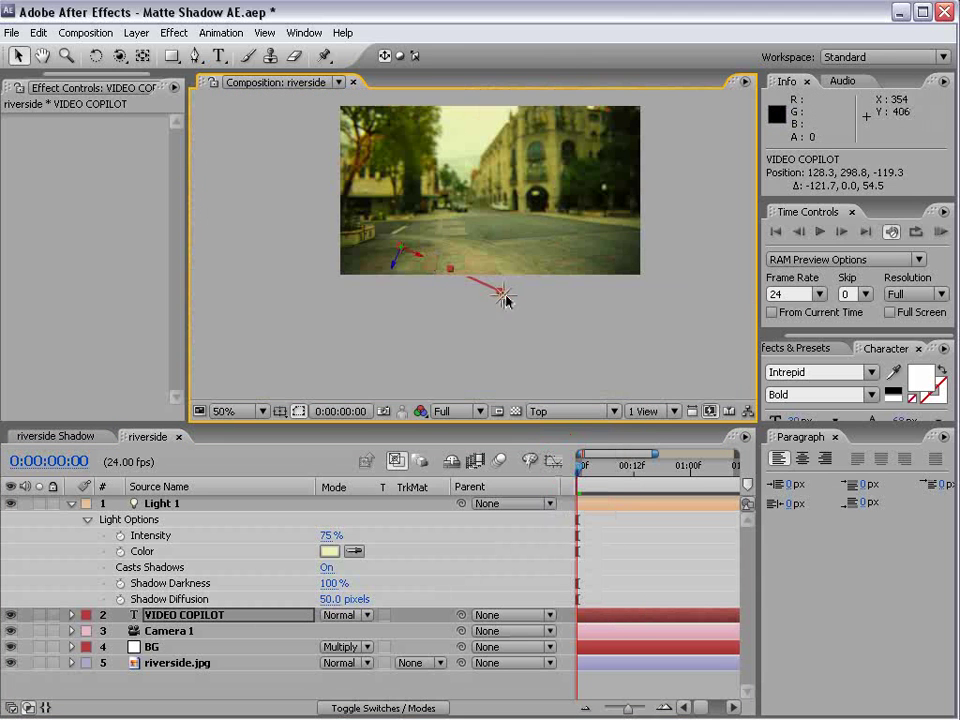
mouse_move(505, 296)
left_mouse_down()
mouse_move(380, 340)
mouse_move(400, 330)
left_mouse_up()
scroll(476, 324, "up", 1)
key("h")
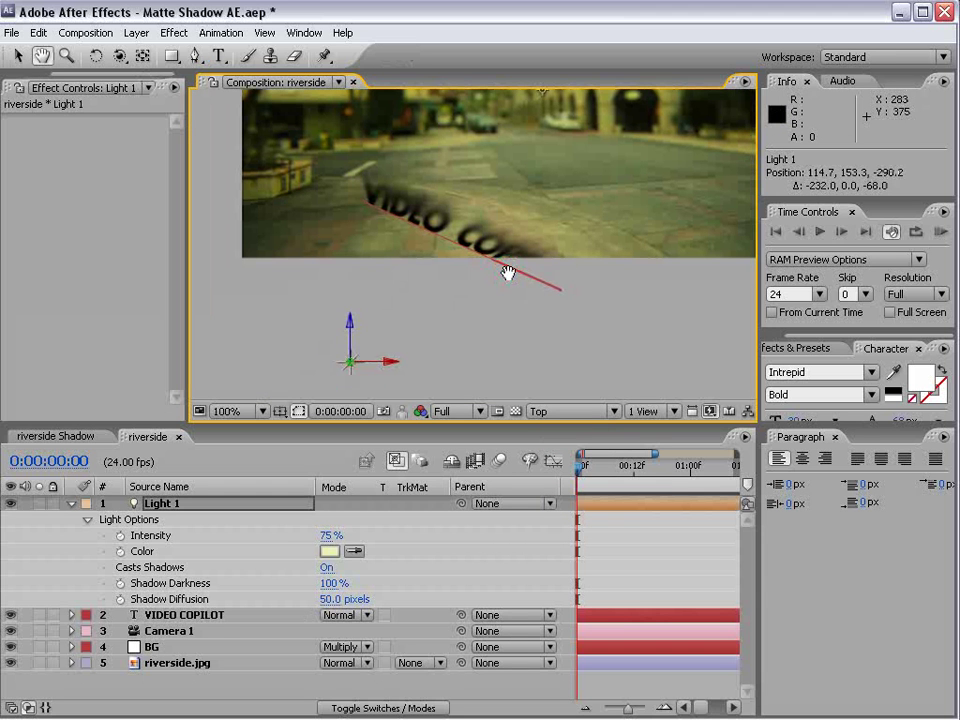
key("v")
mouse_move(350, 360)
left_mouse_down()
mouse_move(370, 137)
mouse_move(413, 298)
mouse_move(373, 342)
left_mouse_up()
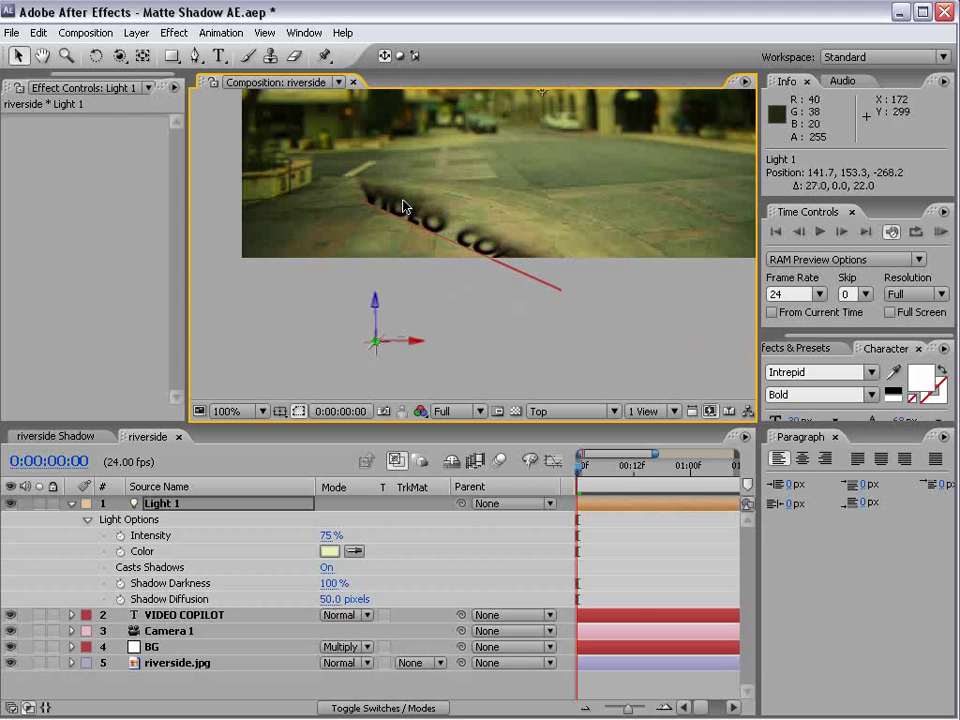
left_click(575, 411)
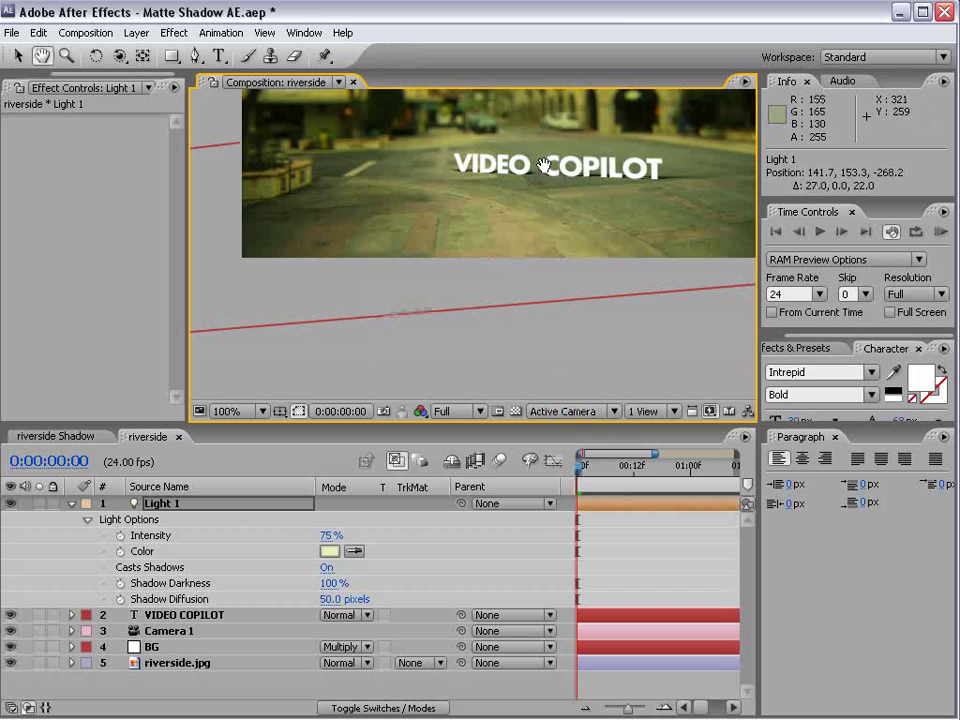
Step: Push Light 1 farther back to about 141.7, 153.3, -392.2
key("h")
left_click_drag(538, 182, 538, 245)
key("v")
scroll(388, 232, "up", 1)
scroll(333, 248, "down", 1)
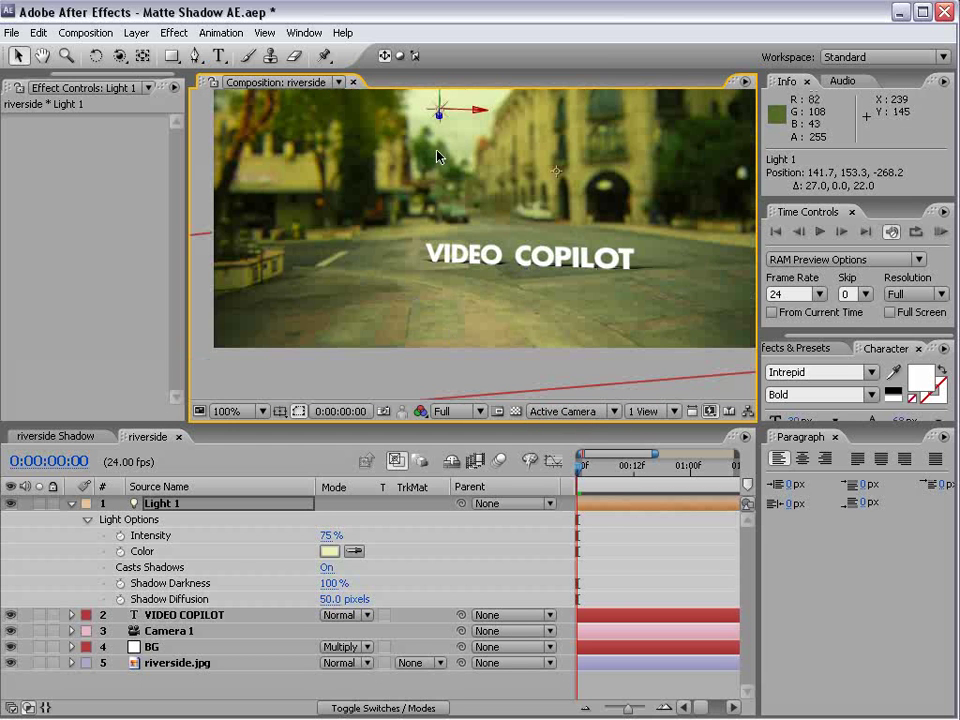
left_click_drag(438, 114, 440, 127)
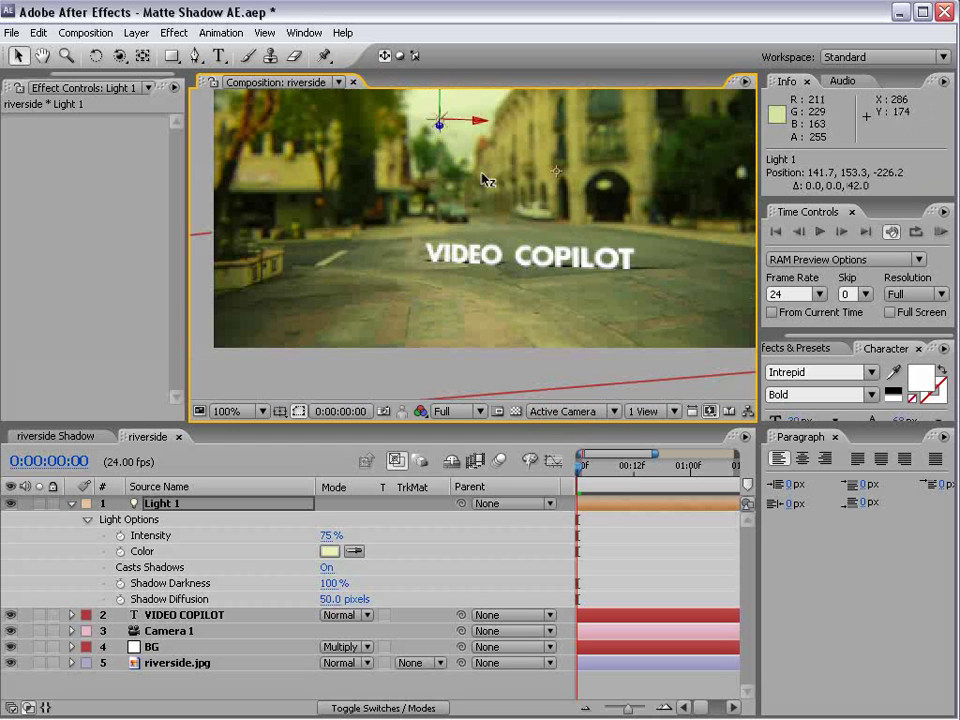
left_click_drag(486, 178, 470, 60)
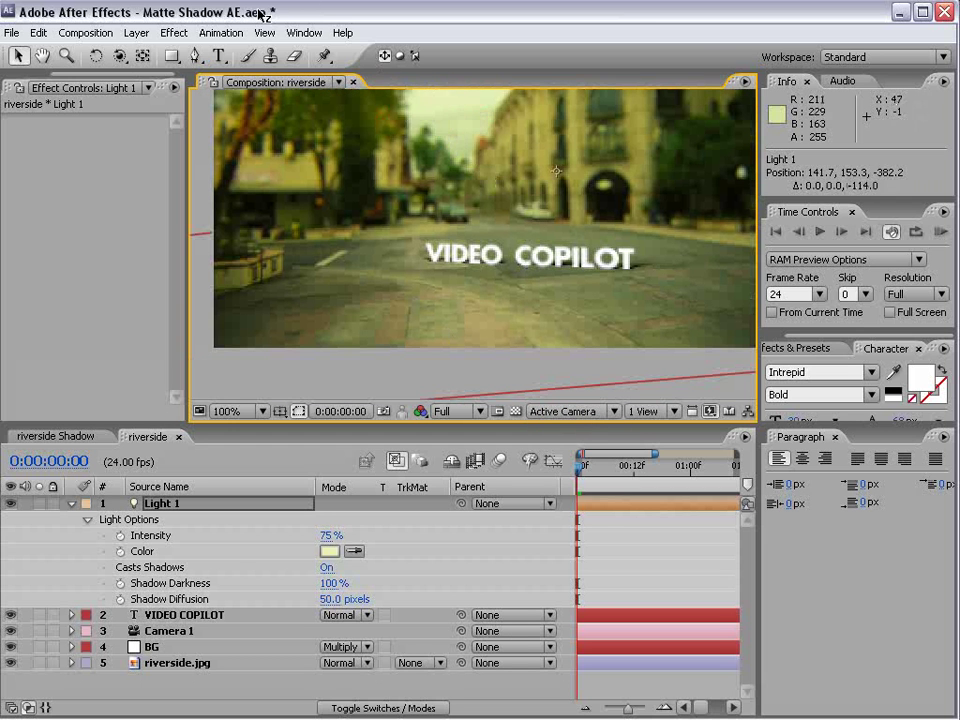
Step: Scale the VIDEO COPILOT text up to 136%
left_click(520, 262)
scroll(480, 300, "up", 1)
key("h")
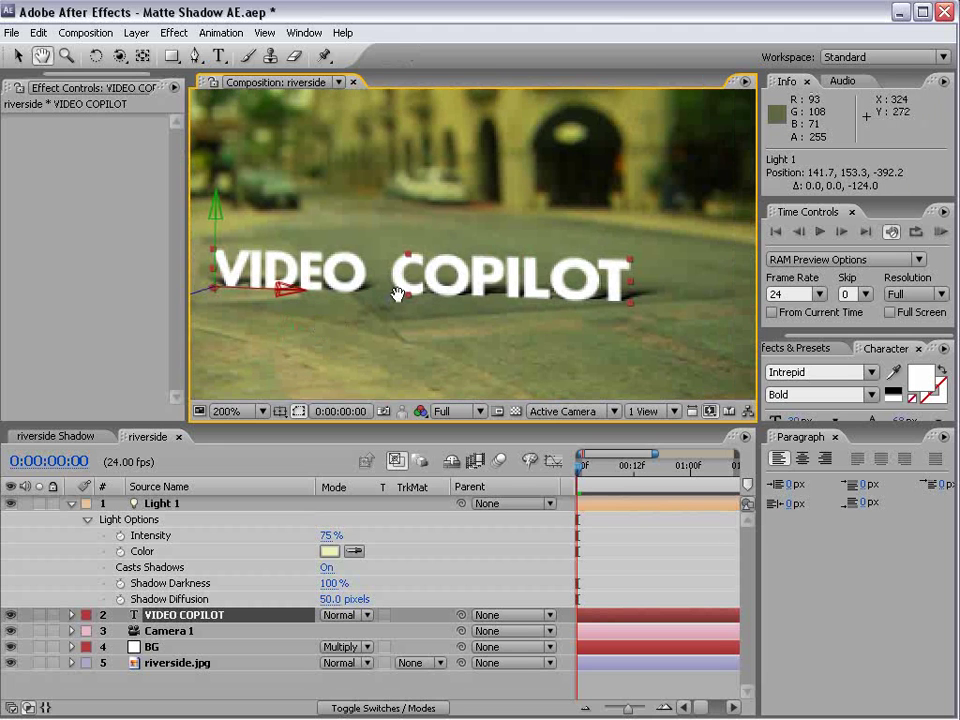
left_click_drag(398, 293, 470, 308)
key("v")
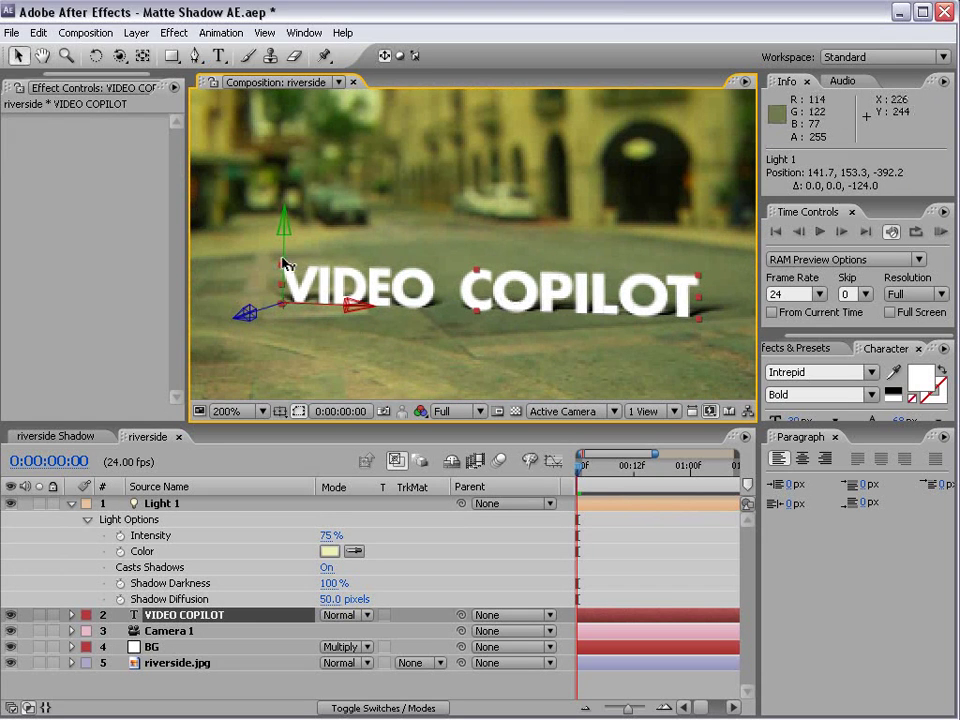
left_click(286, 263)
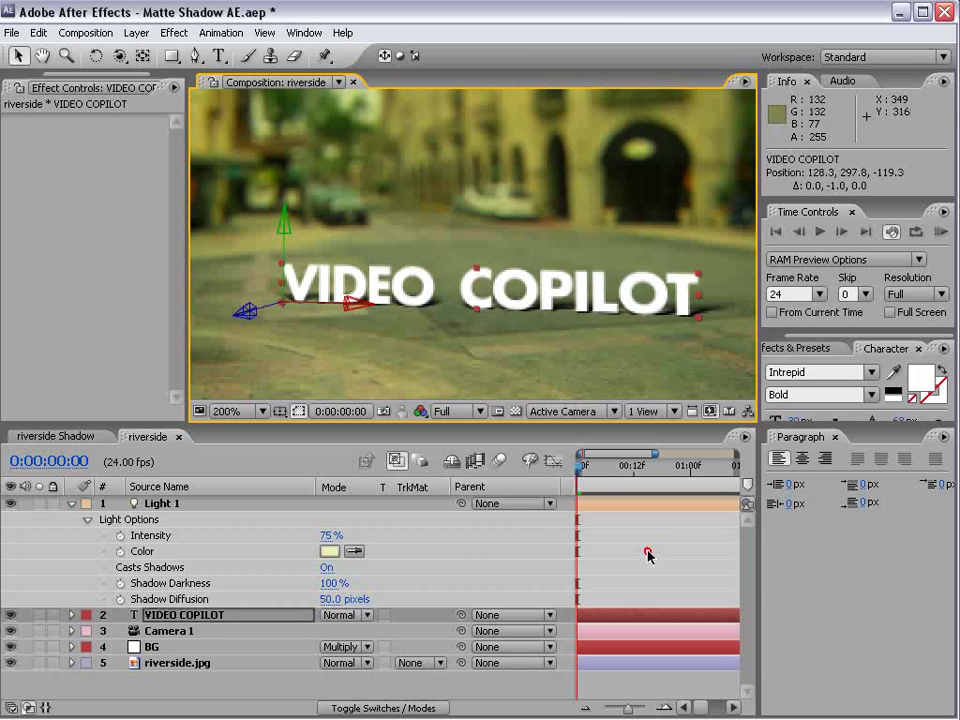
scroll(510, 300, "down", 1)
mouse_move(587, 266)
left_mouse_down()
mouse_move(675, 258)
mouse_move(667, 297)
left_mouse_up()
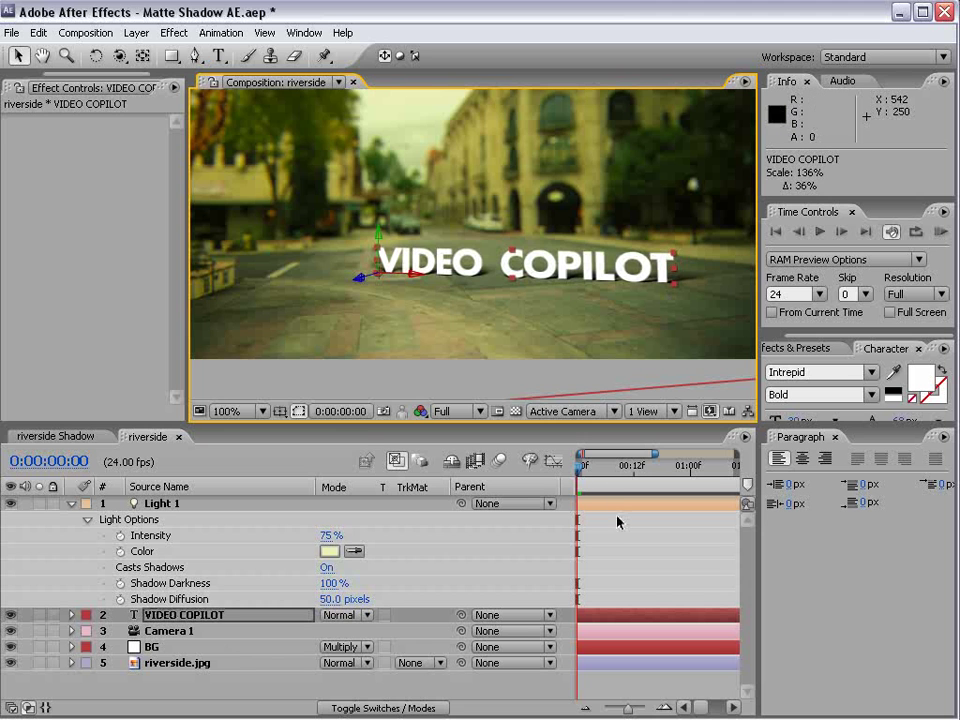
Step: Apply a Ramp effect to VIDEO COPILOT, sampling a tan colour and placing its start point
left_click(173, 32)
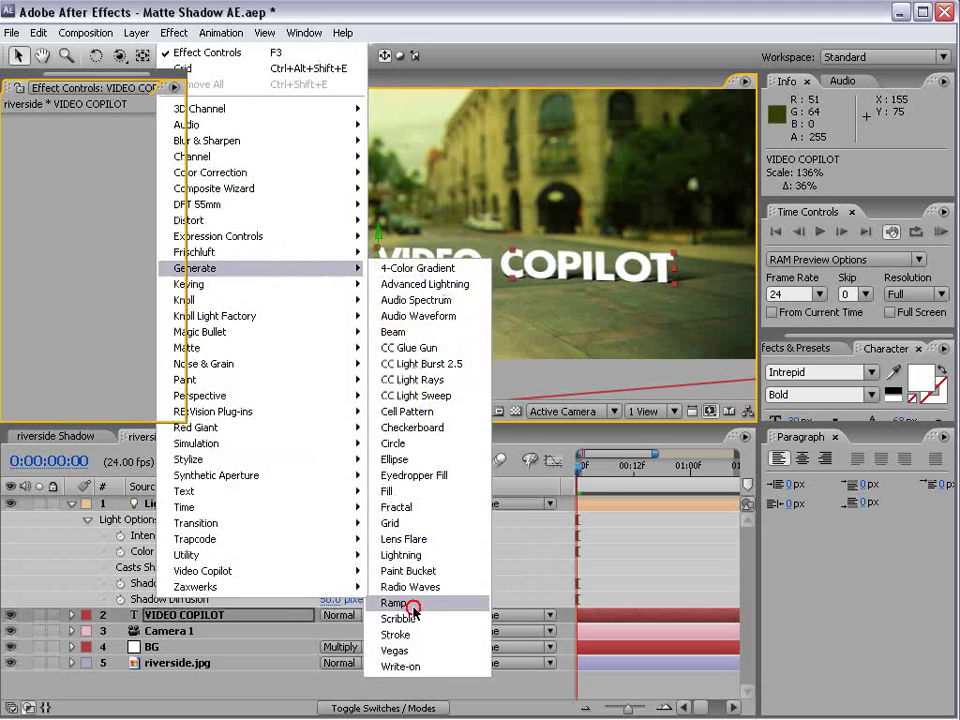
left_click(317, 603)
left_click(120, 200)
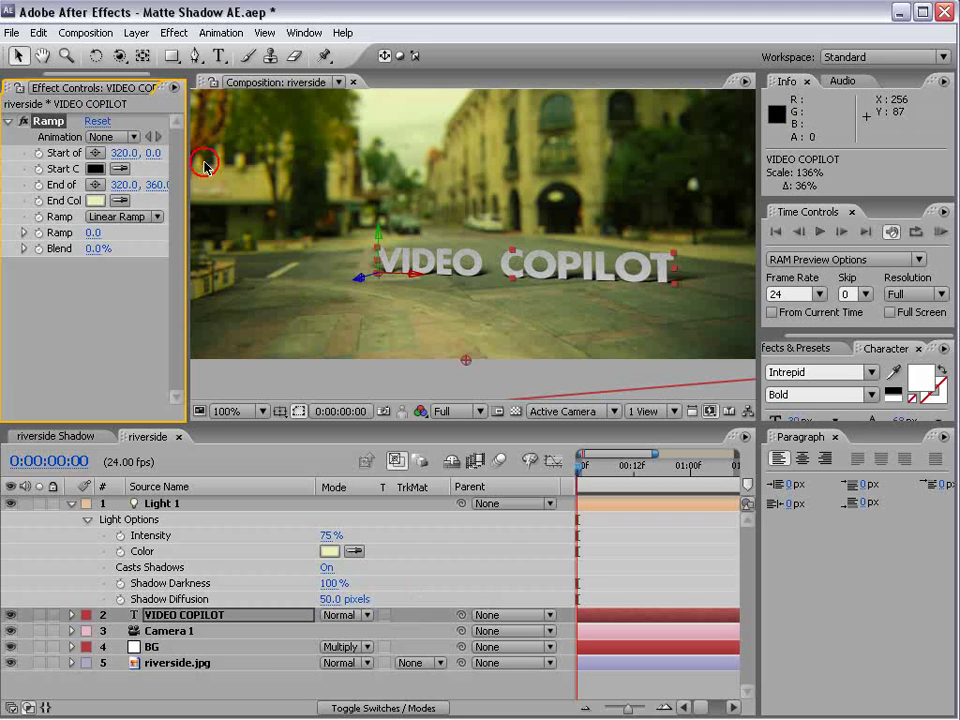
left_click(374, 98)
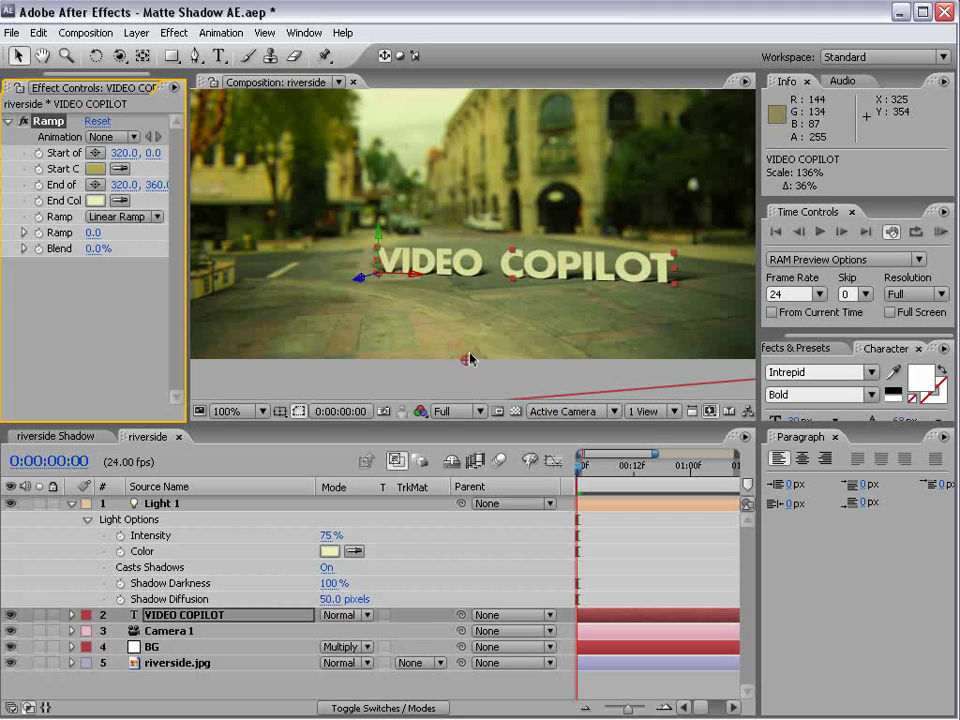
scroll(445, 350, "down", 1)
left_click_drag(454, 205, 465, 305)
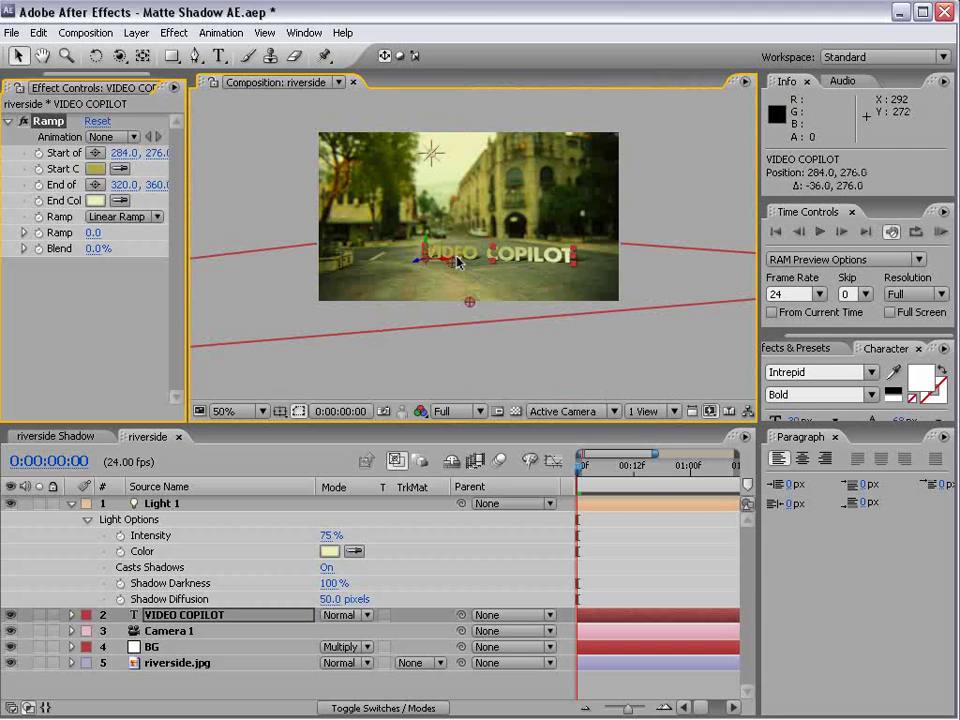
left_click(155, 216)
Step: Make the ramp radial with a pale yellow start colour, then reposition its start and end points
left_click(128, 238)
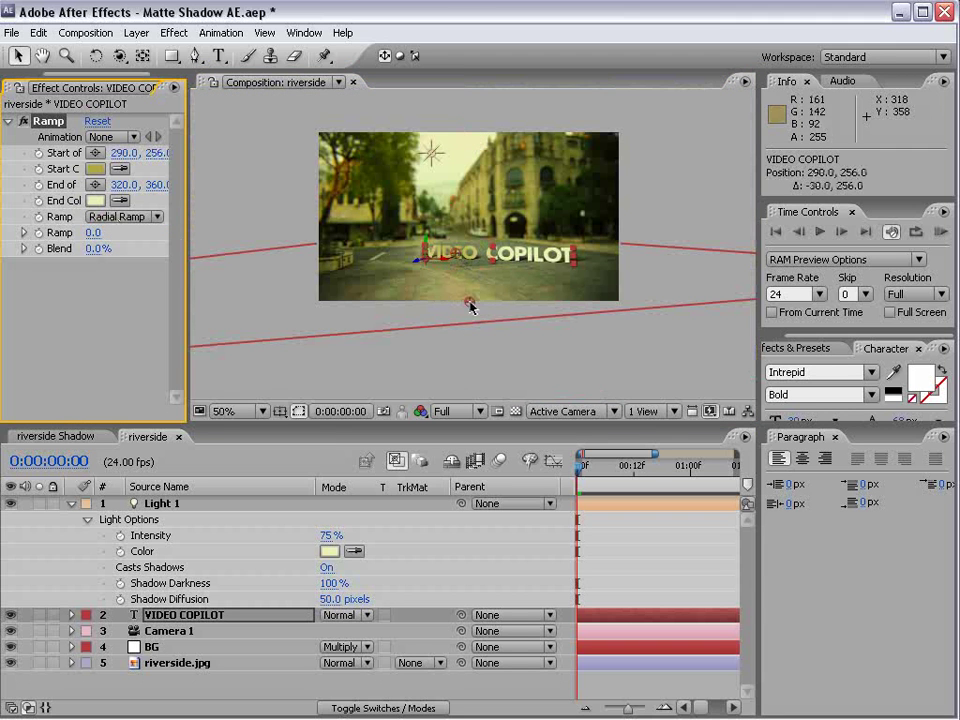
left_click(96, 169)
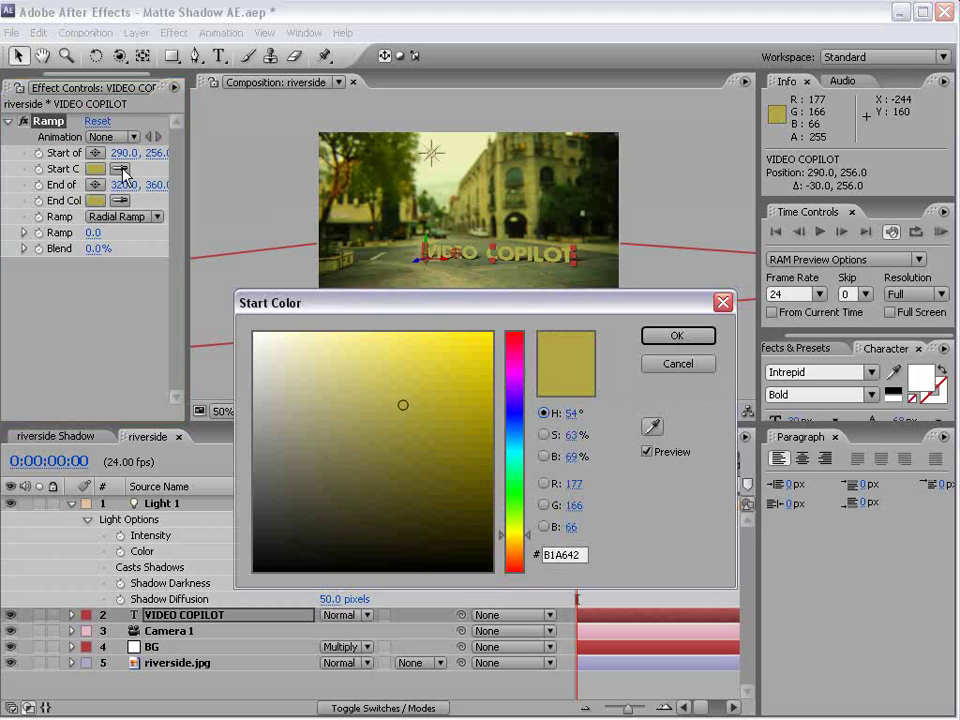
left_click(360, 349)
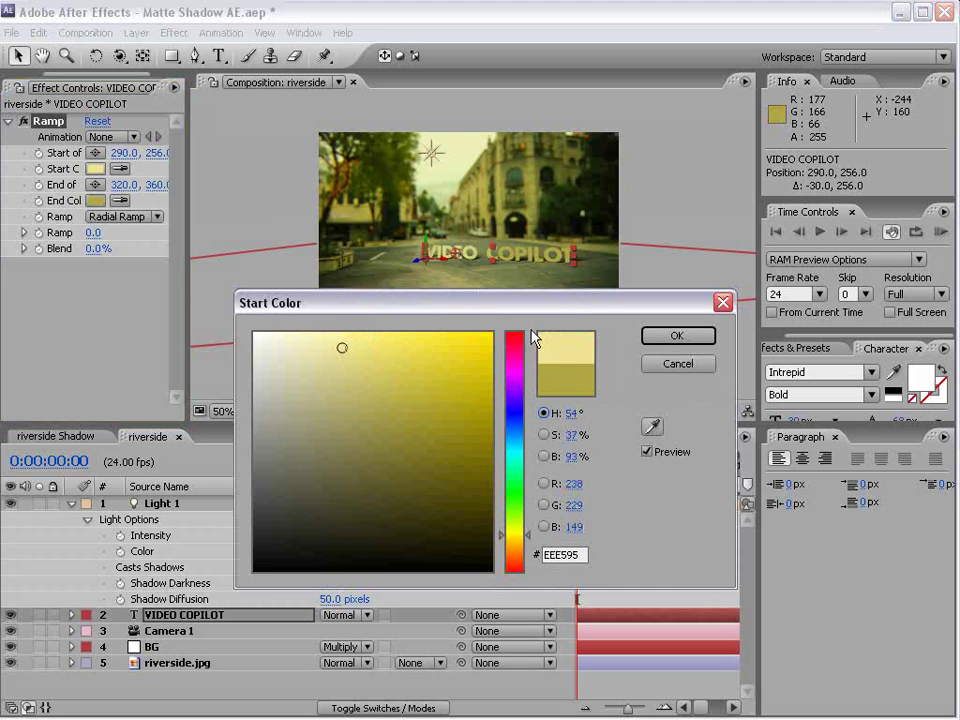
left_click(677, 336)
key("period")
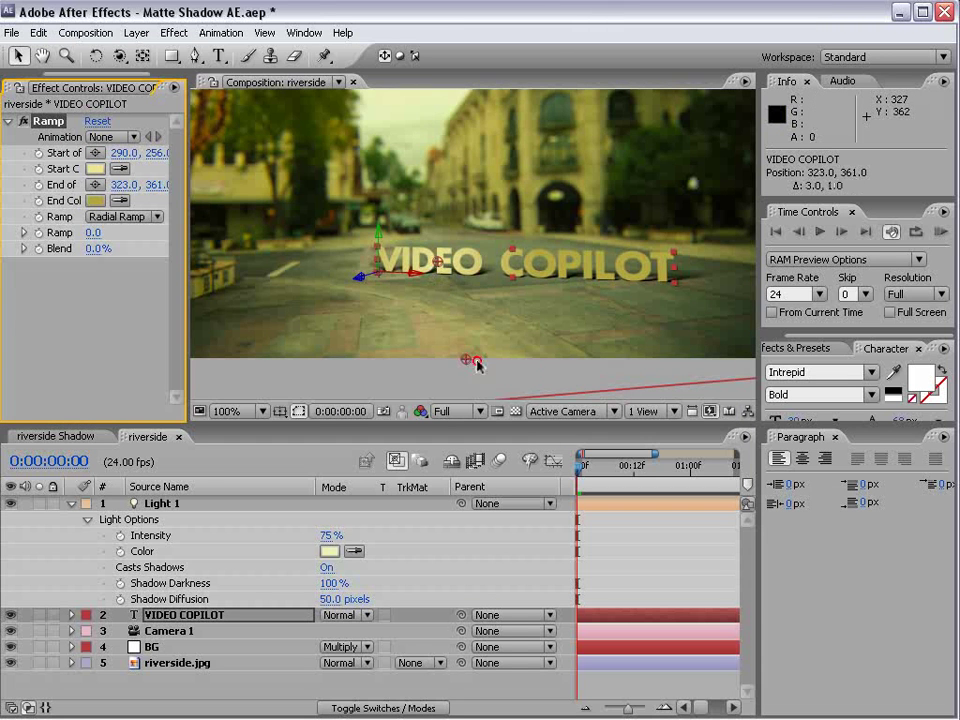
left_click_drag(465, 358, 663, 390)
left_click_drag(437, 262, 463, 266)
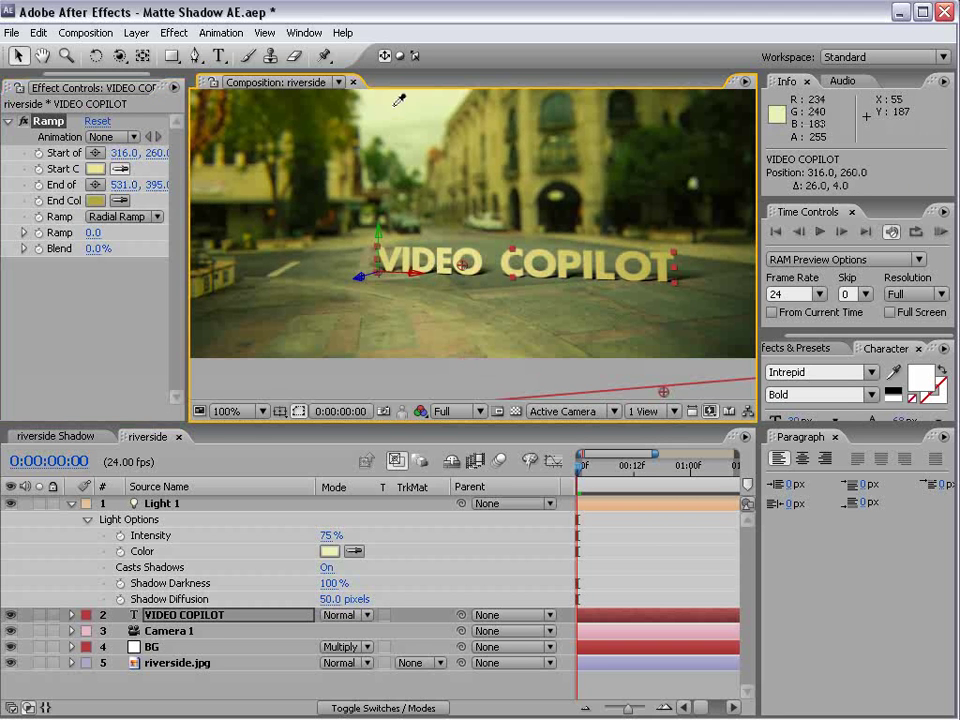
left_click(651, 548)
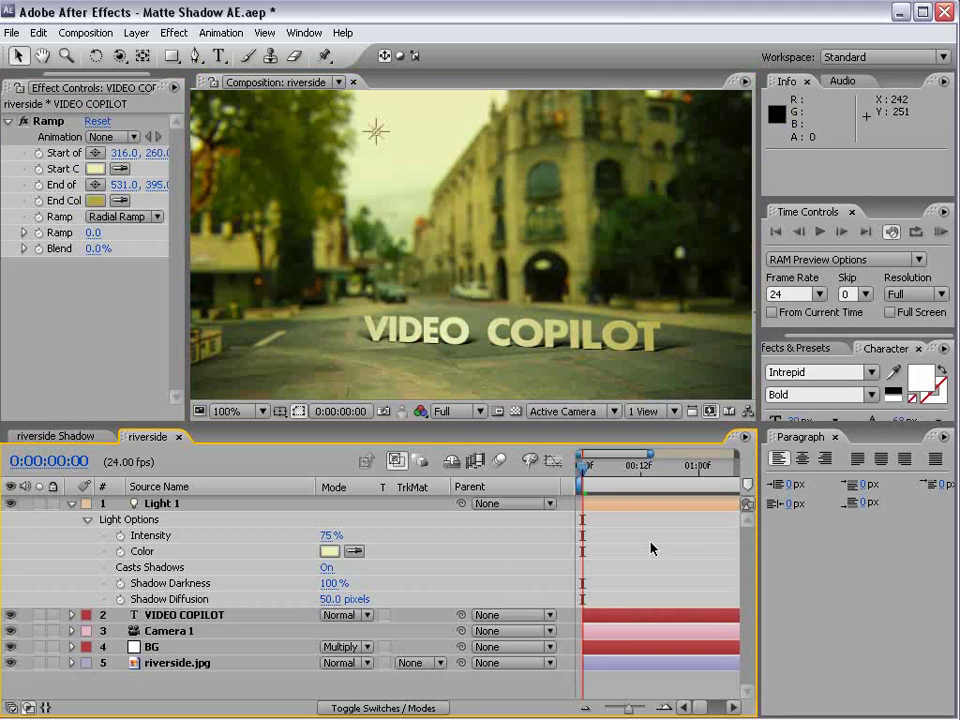
Step: Try raising VIDEO COPILOT slightly, then restore the full workspace and viewer zoom
left_click(182, 615)
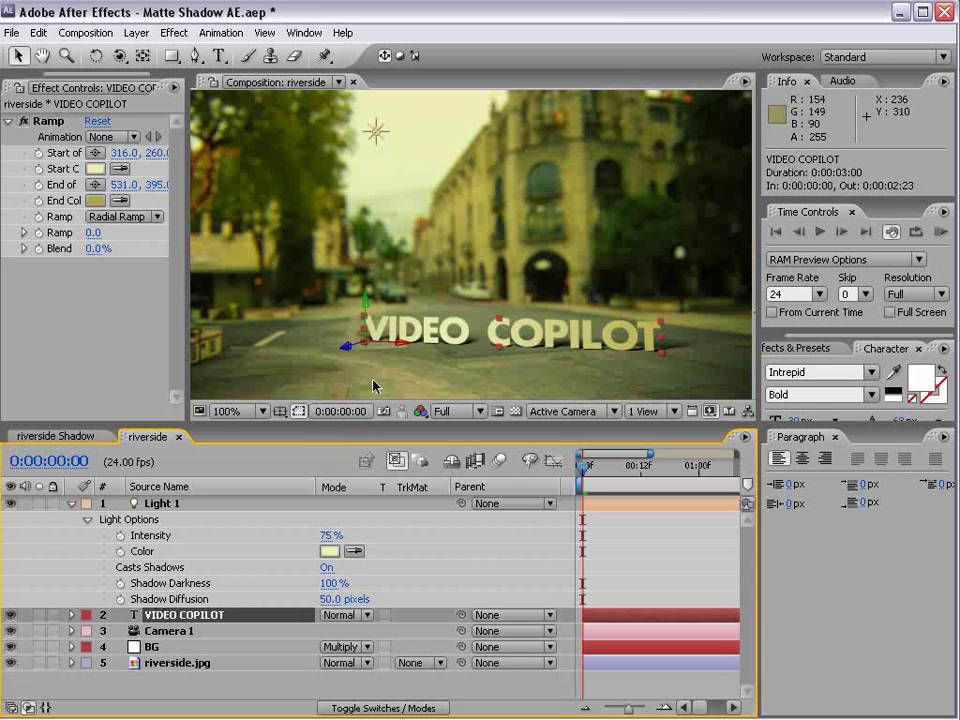
left_click_drag(368, 332, 367, 315)
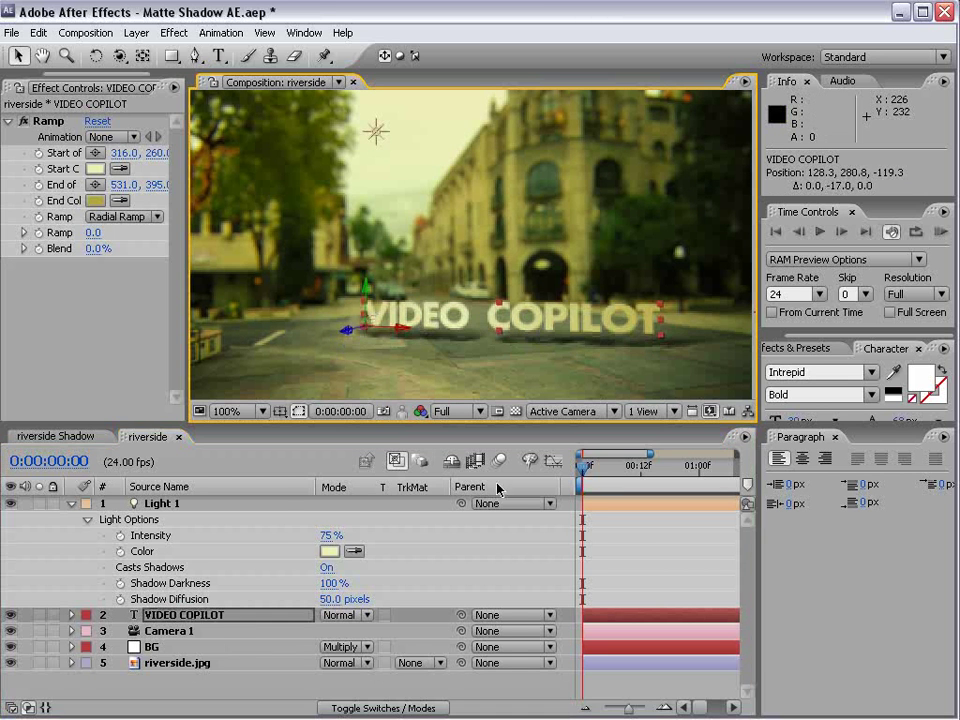
key("grave")
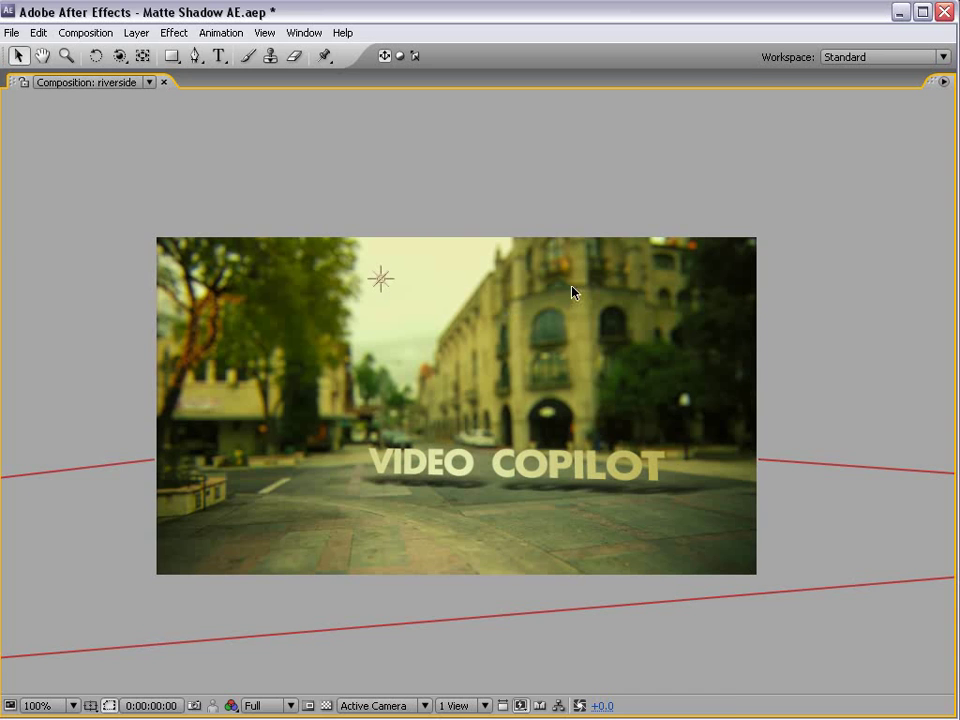
key("grave")
key("comma")
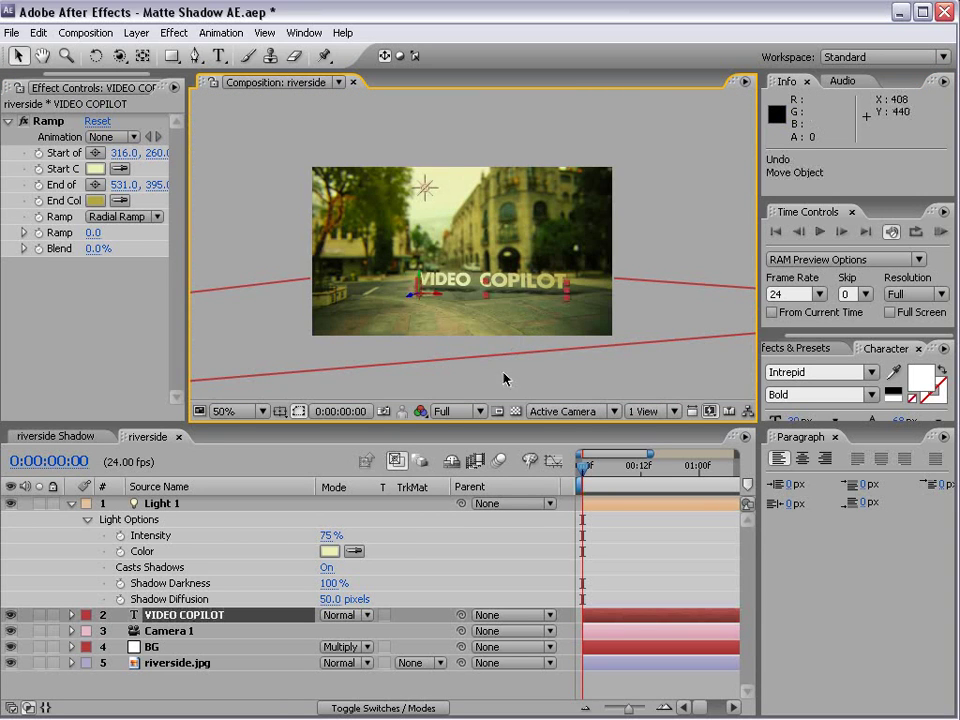
key("period")
Step: Duplicate VIDEO COPILOT and tip the copy over to lie flat on the street
left_click(182, 615)
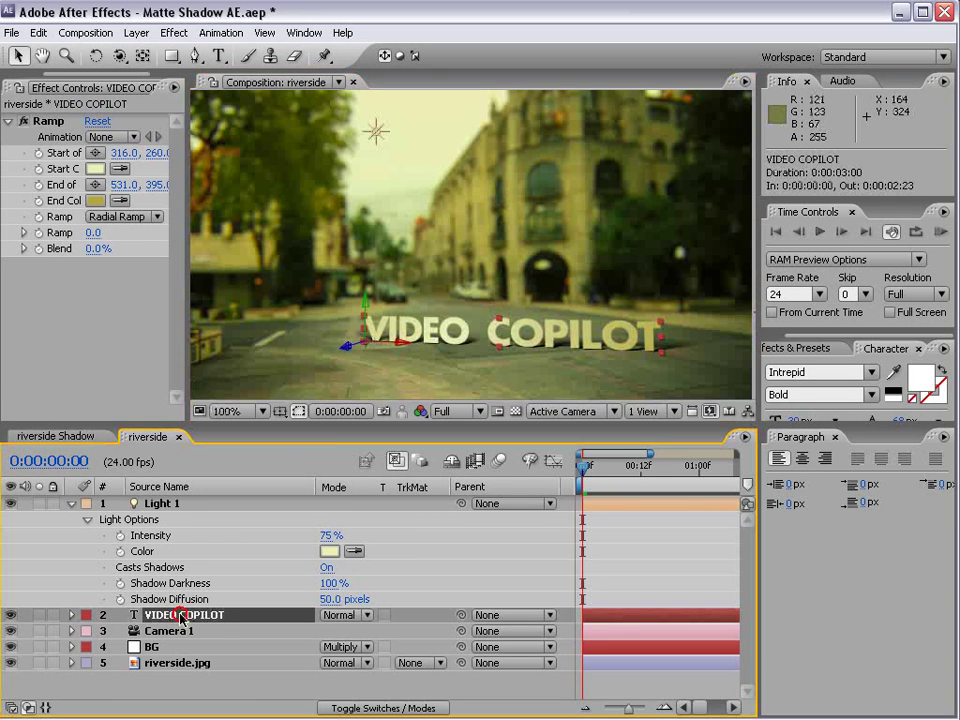
key("ctrl+d")
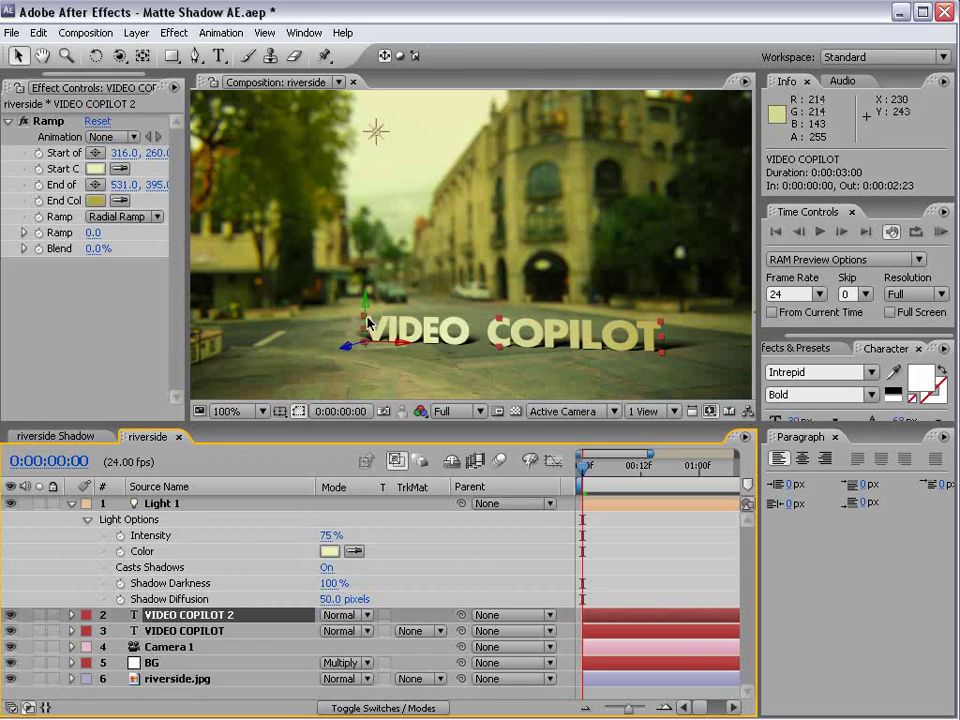
key("w")
left_click_drag(362, 318, 300, 338)
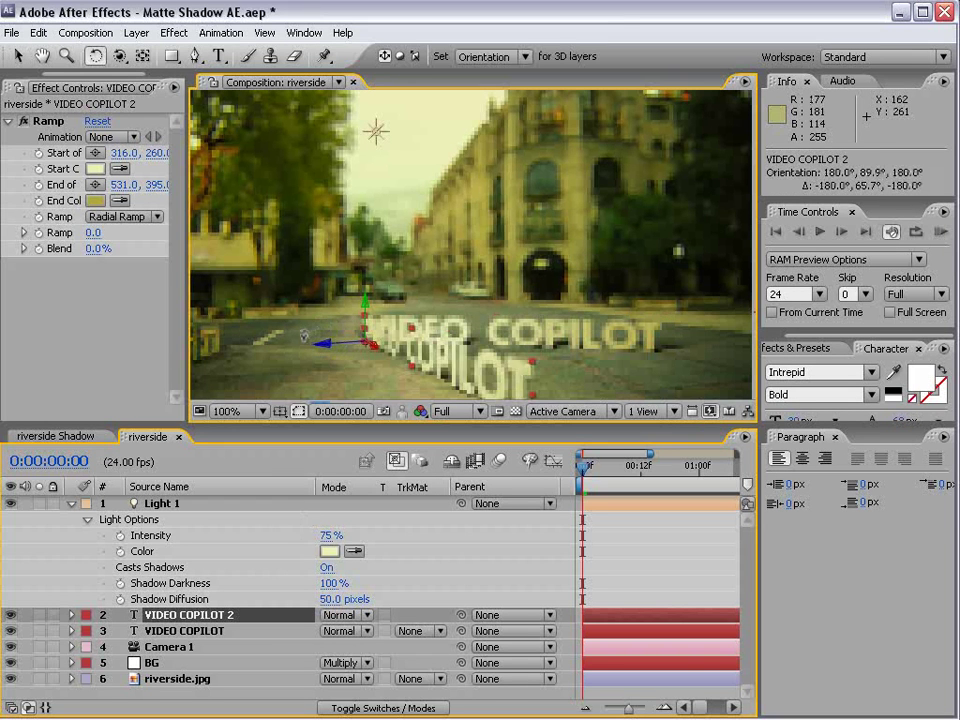
key("v")
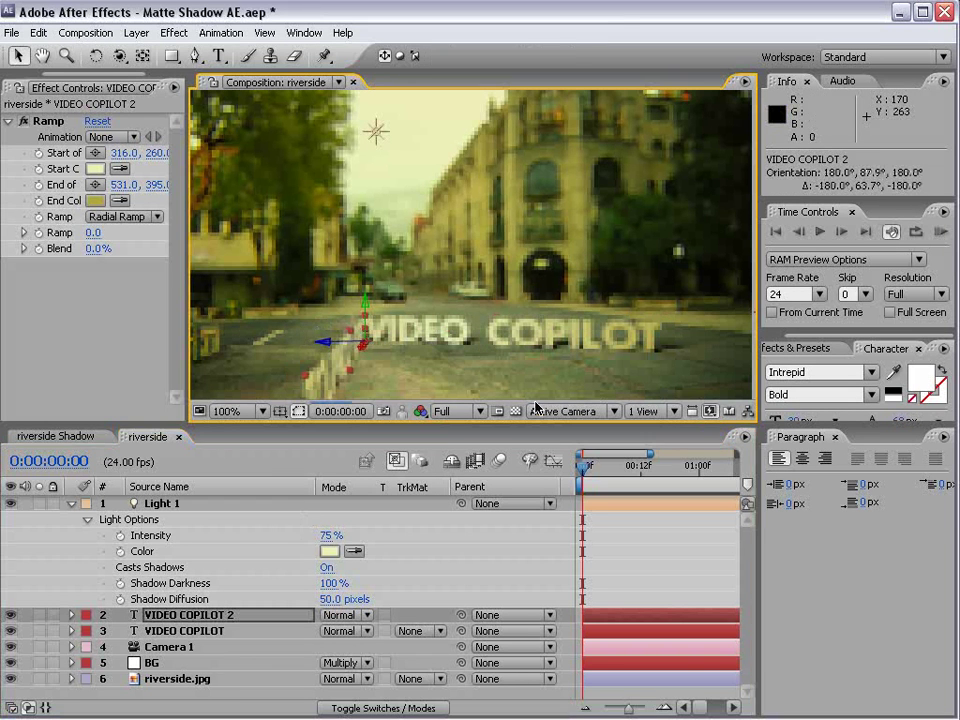
Step: Move Light 1 right to about 260.4, 153.3, -392.2
left_click(214, 521)
left_click(161, 503)
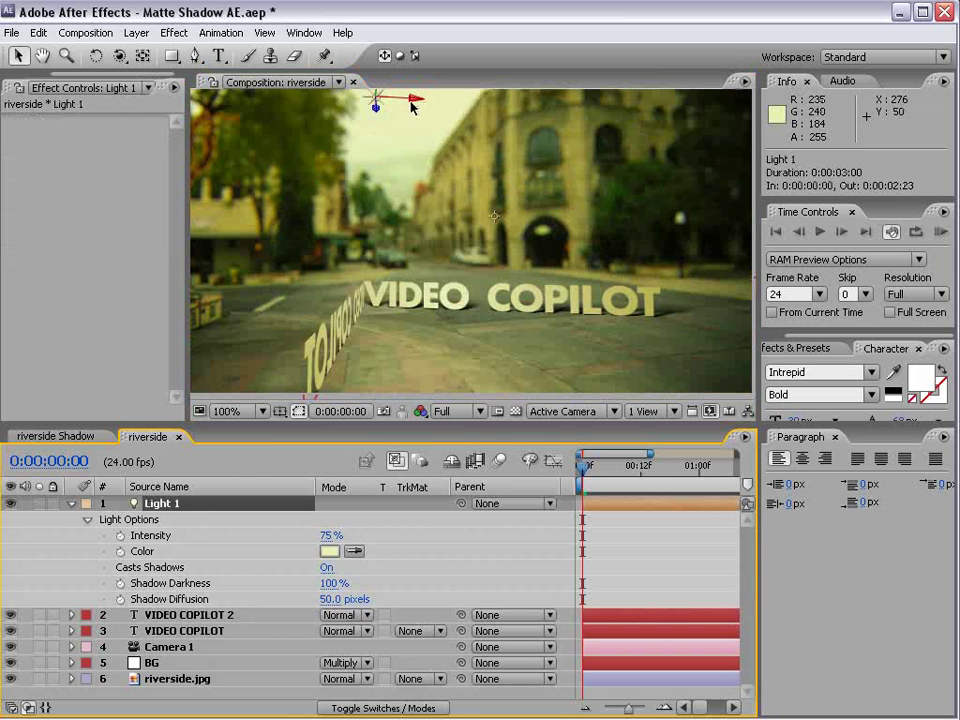
left_click_drag(415, 103, 640, 115)
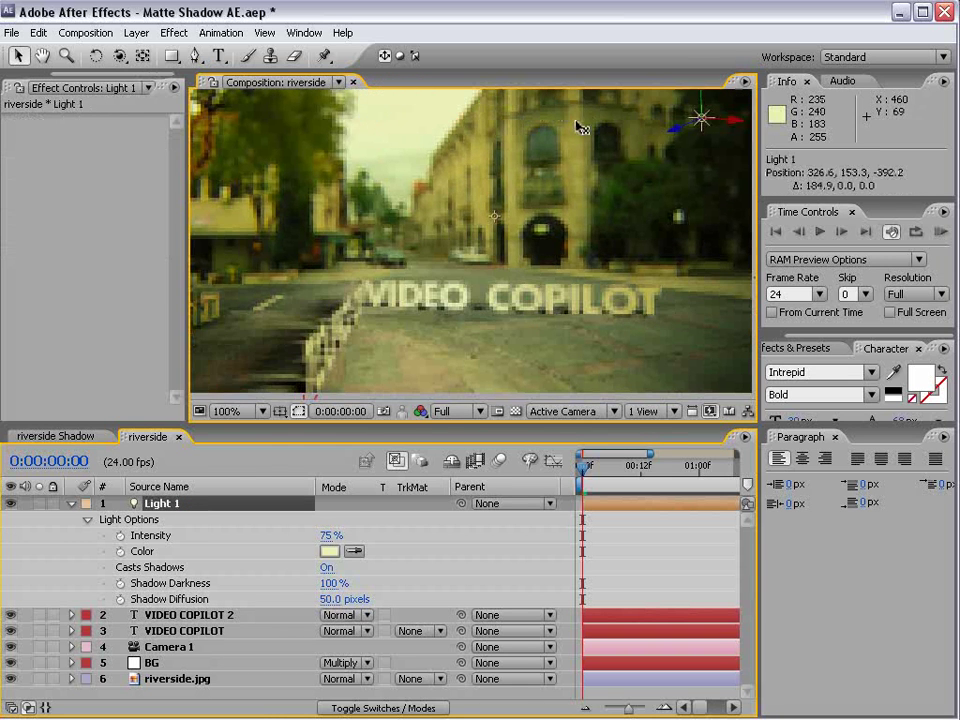
left_click_drag(537, 135, 485, 192)
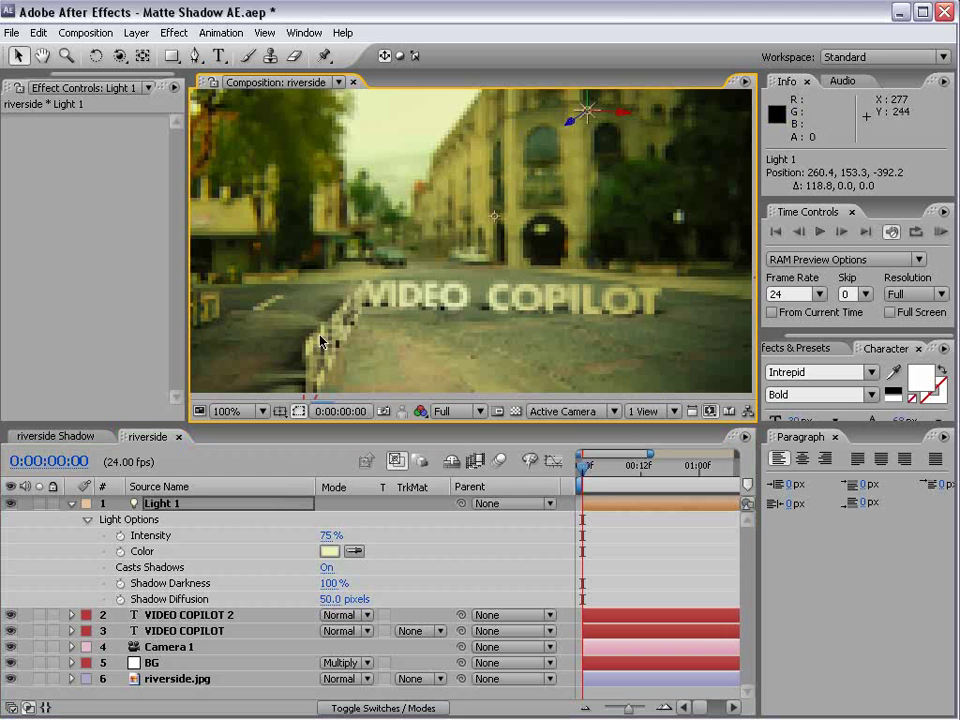
Step: Shrink the original VIDEO COPILOT text and shift it right
left_click(360, 300)
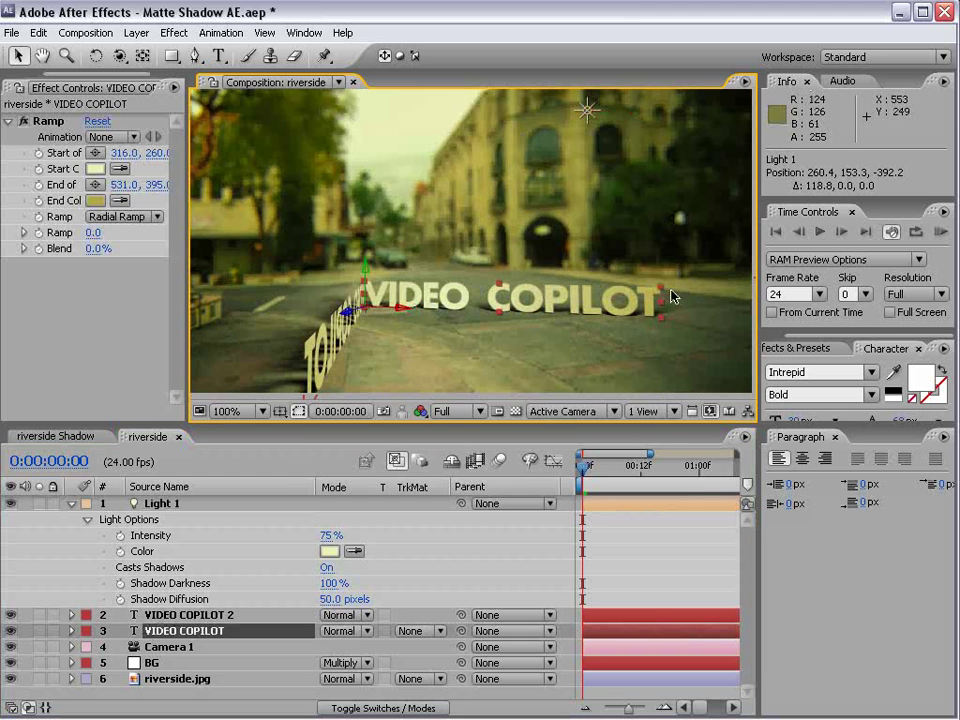
mouse_move(661, 288)
left_mouse_down()
mouse_move(618, 308)
mouse_move(636, 294)
left_mouse_up()
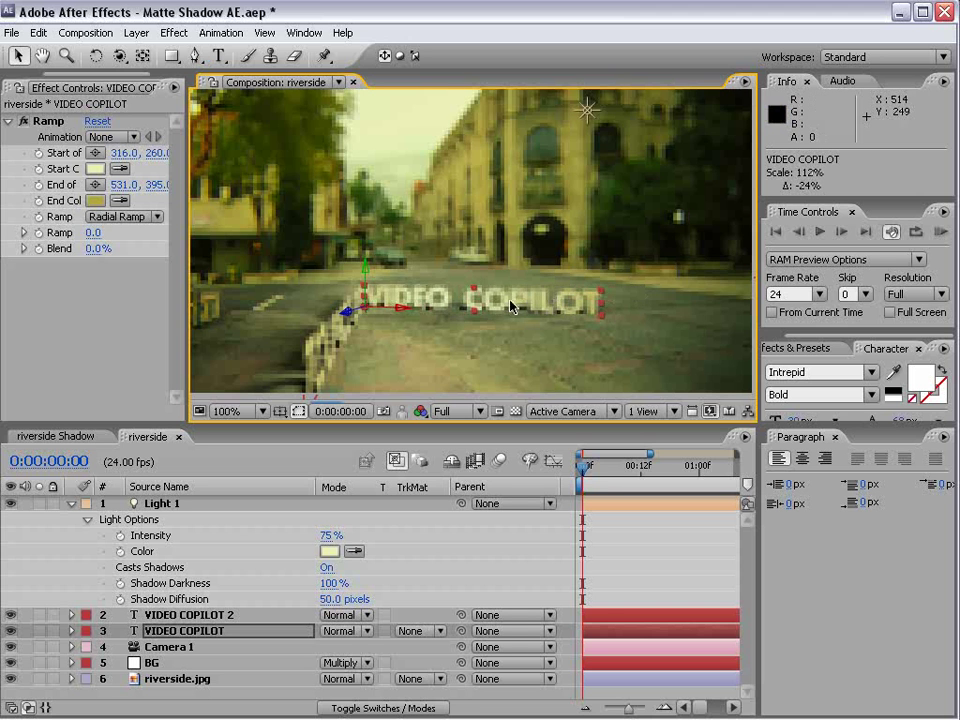
mouse_move(510, 305)
left_mouse_down()
mouse_move(540, 295)
mouse_move(430, 315)
mouse_move(470, 315)
left_mouse_up()
Step: Maximize the viewer and rotate the flat VIDEO COPILOT 2 copy along the street's left edge
key("0")
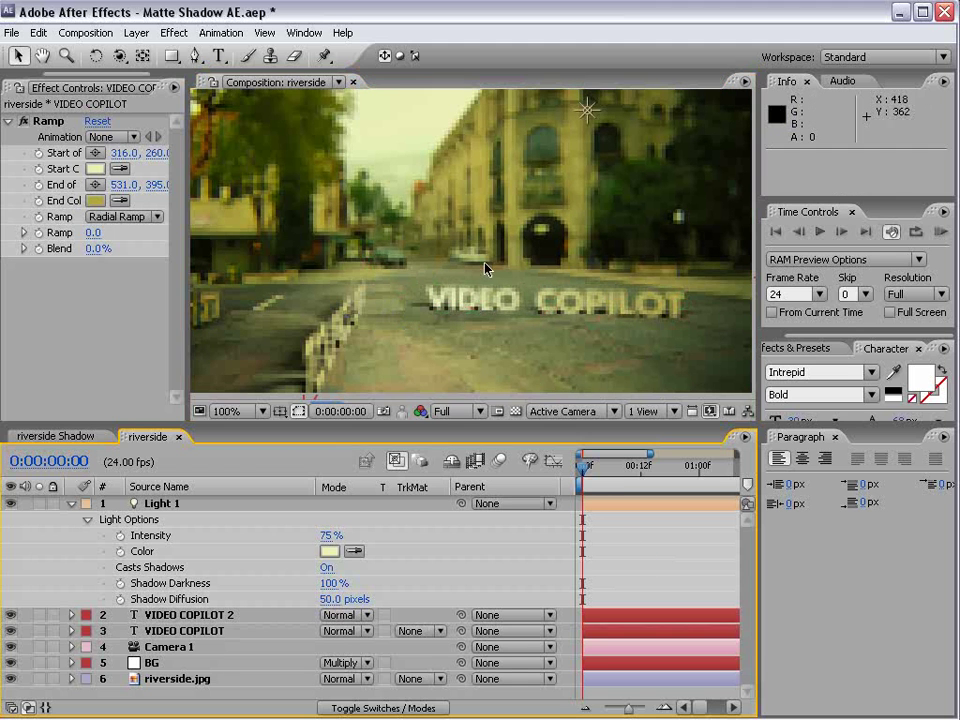
key("grave")
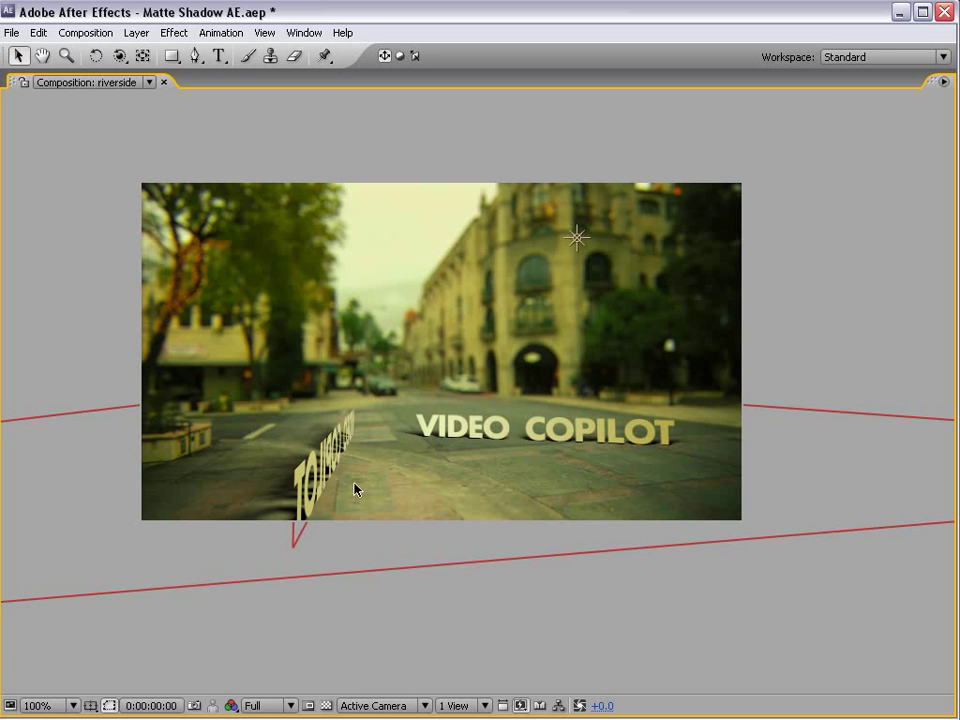
left_click(302, 462)
key("w")
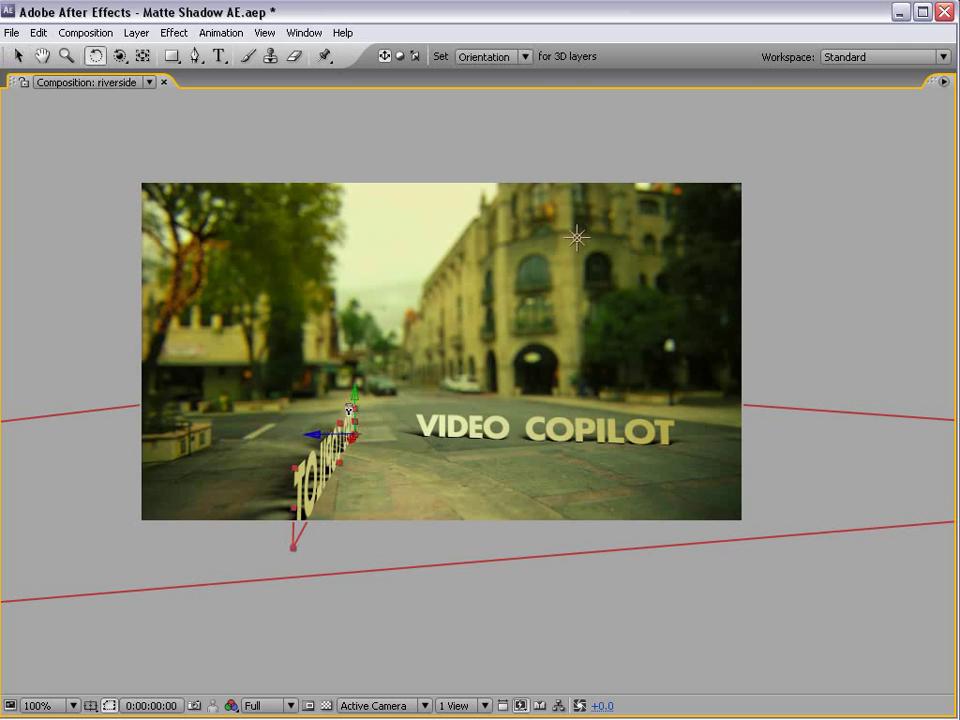
left_click_drag(350, 410, 350, 408)
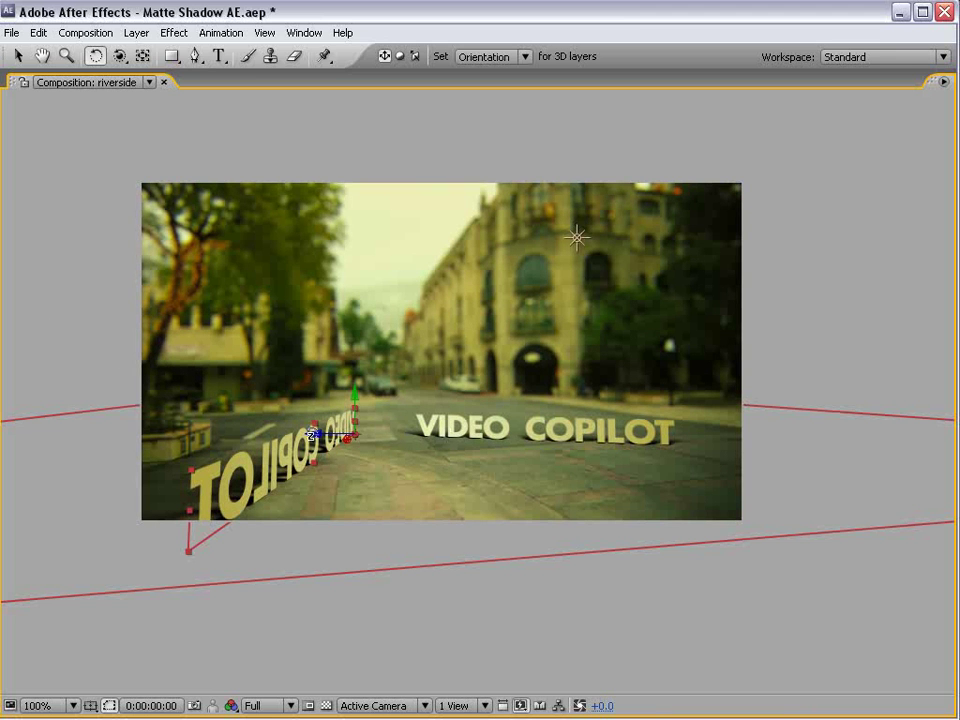
Step: Select the standing VIDEO COPILOT words with the Type tool so they can be replaced
key("ctrl+t")
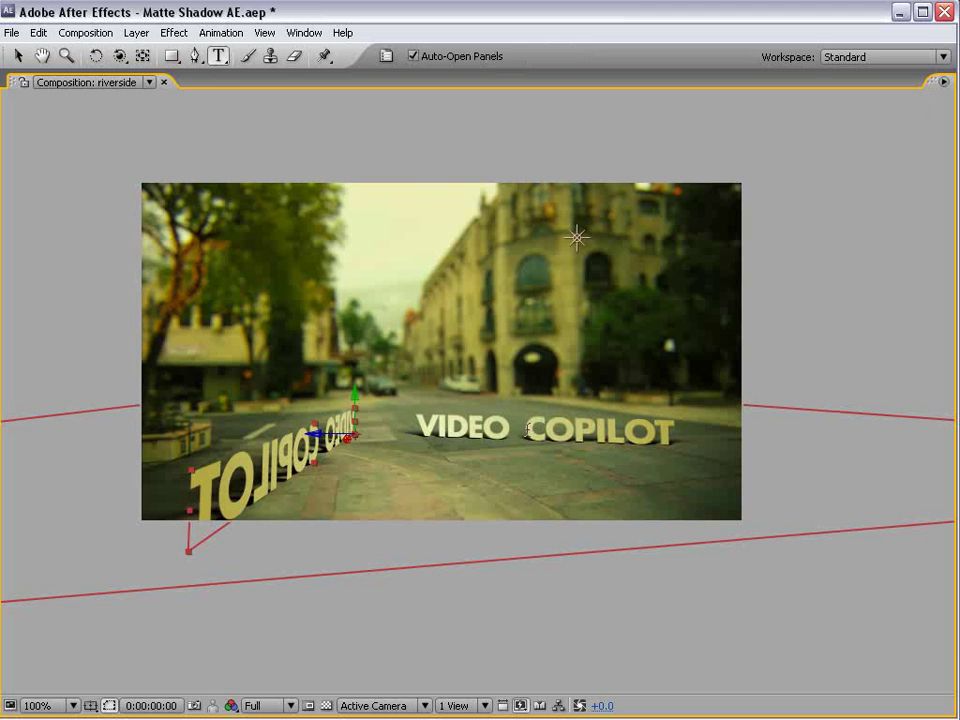
triple_click(533, 427)
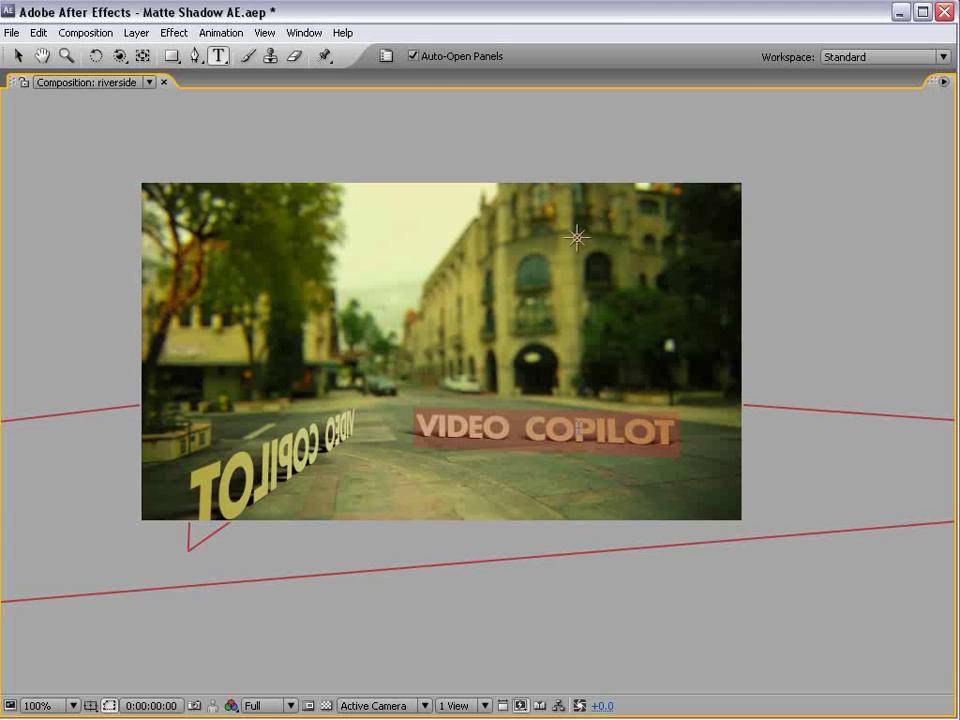
type("GUNNERSON")
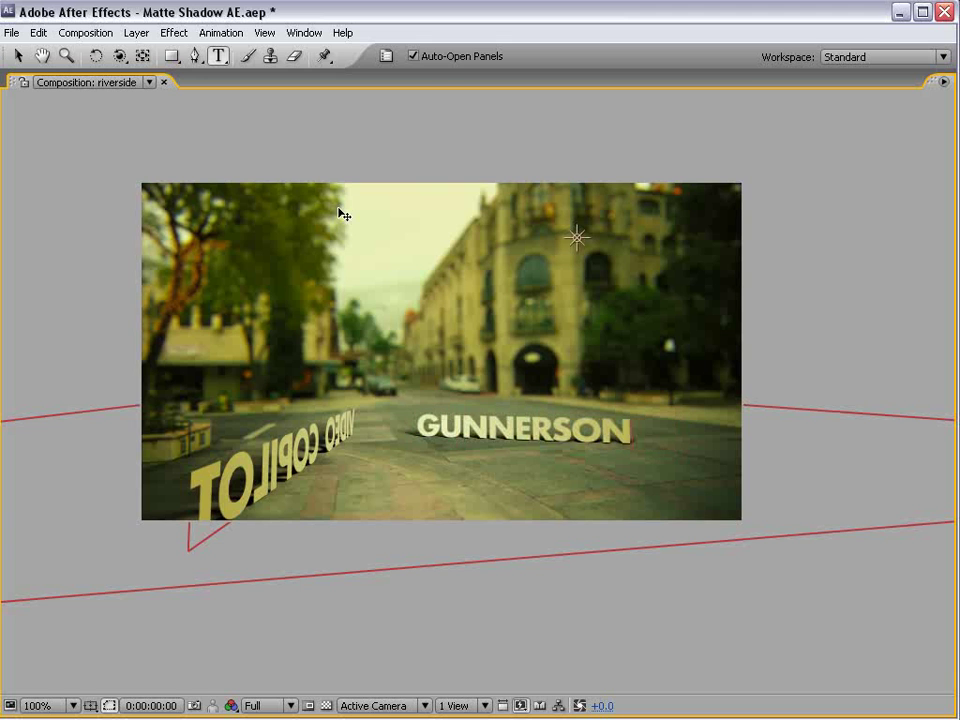
Step: Rotate the VIDEO COPILOT duplicate so it stands edge-on, then deselect it
left_click(20, 55)
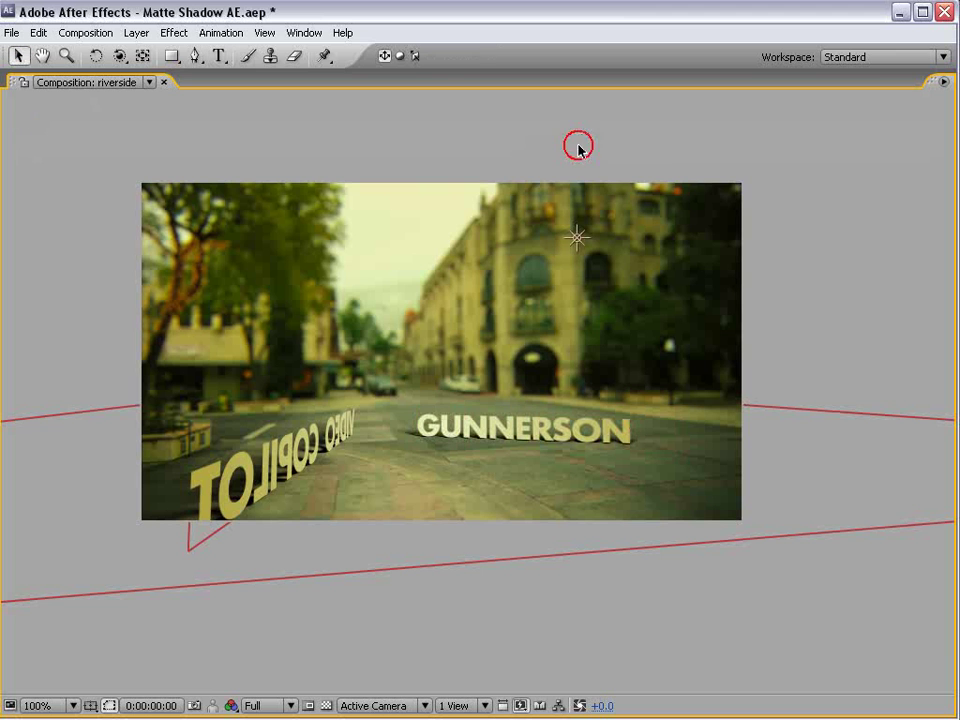
left_click(293, 470)
key("w")
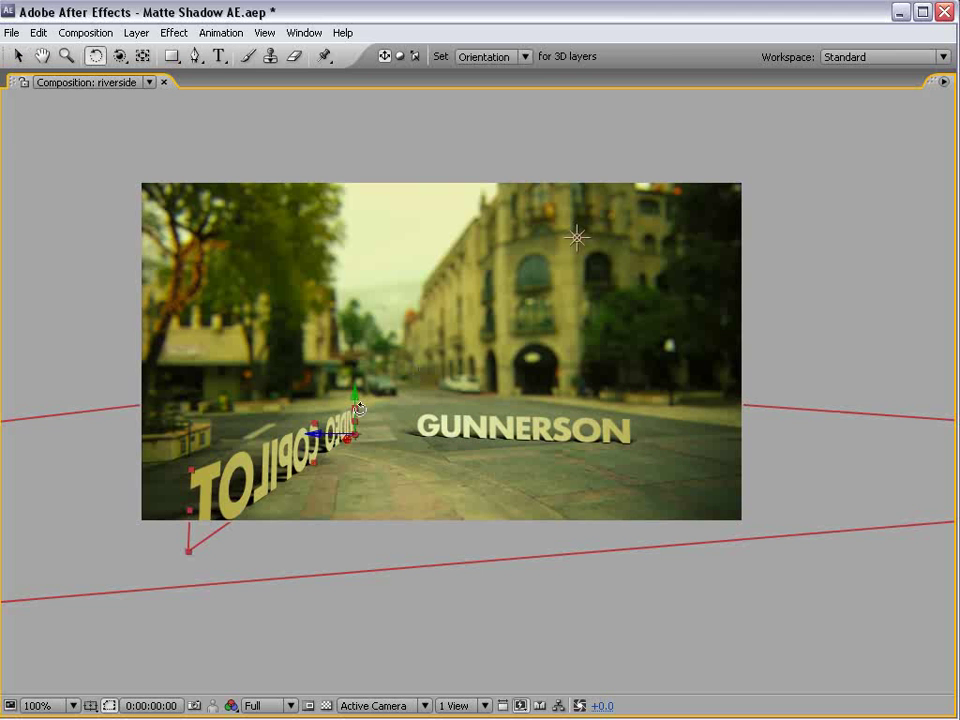
left_click_drag(355, 412, 368, 405)
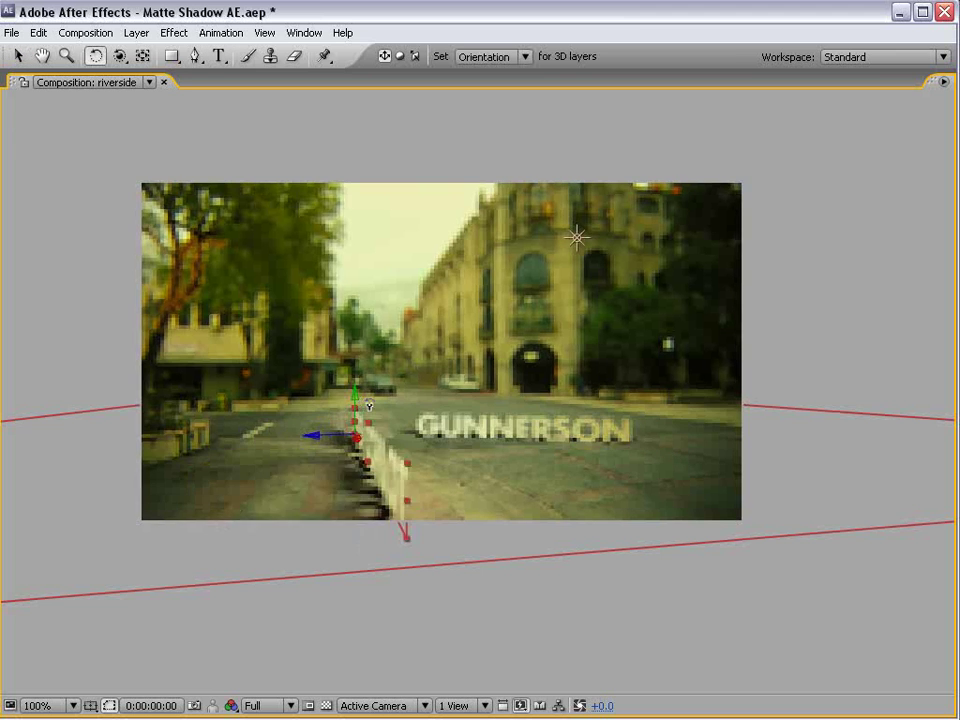
key("v")
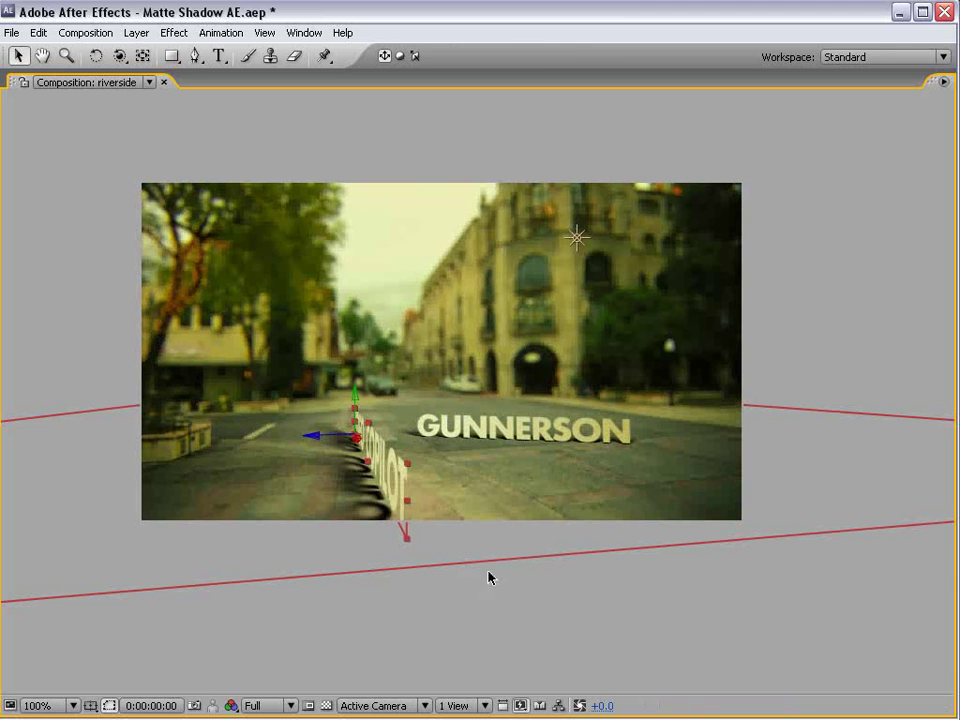
left_click(567, 588)
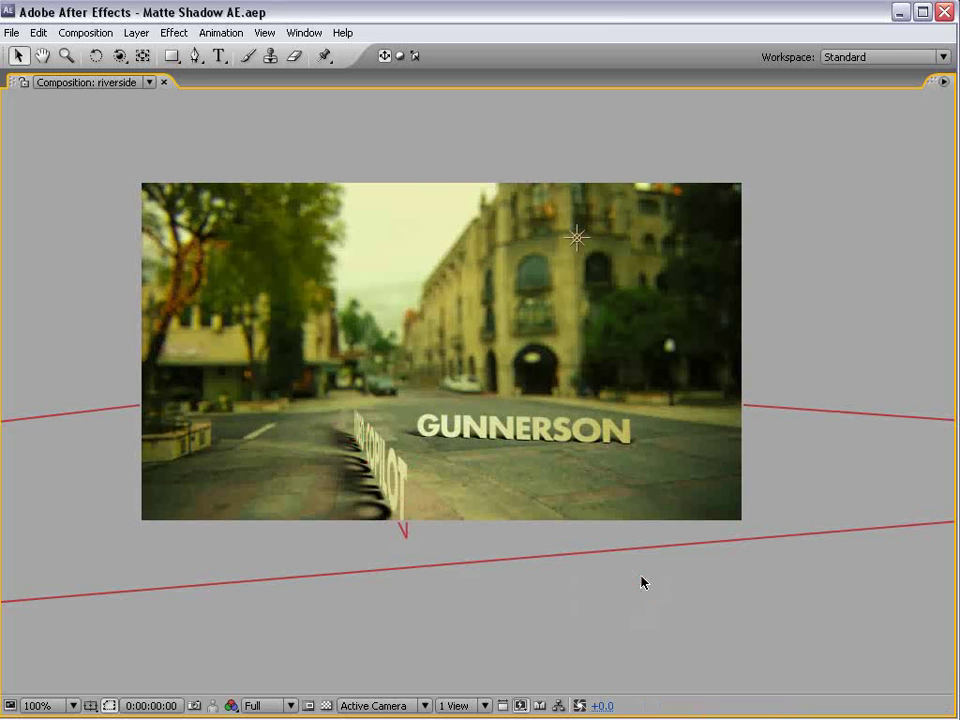
Step: Try tilting the GUNNERSON text, then undo the rotation
key("w")
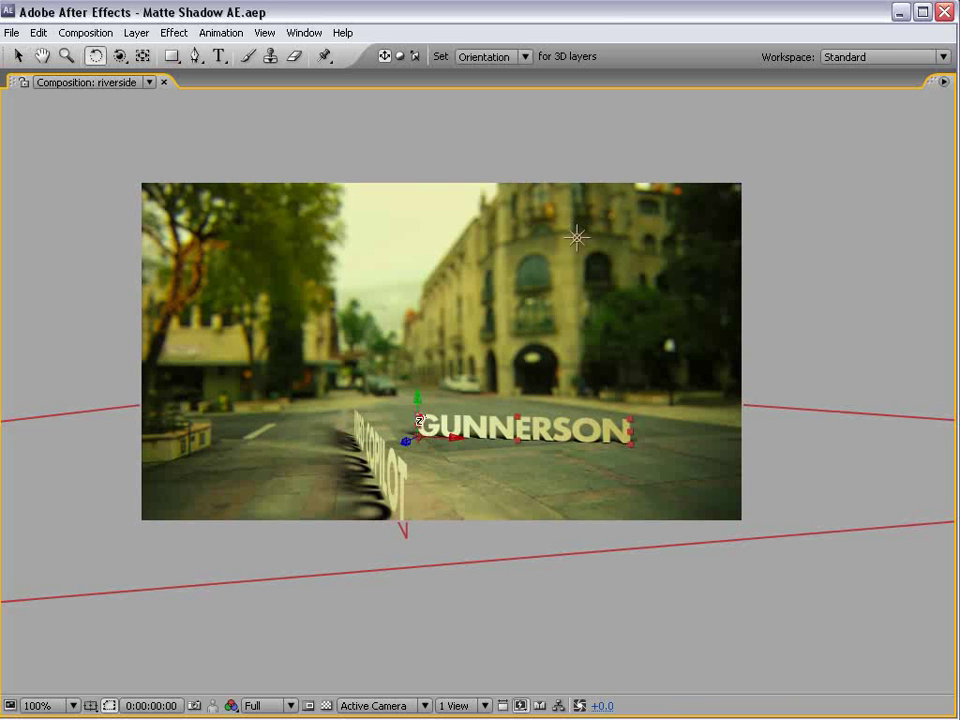
mouse_move(430, 428)
left_mouse_down()
mouse_move(430, 410)
mouse_move(423, 437)
left_mouse_up()
key("ctrl+z")
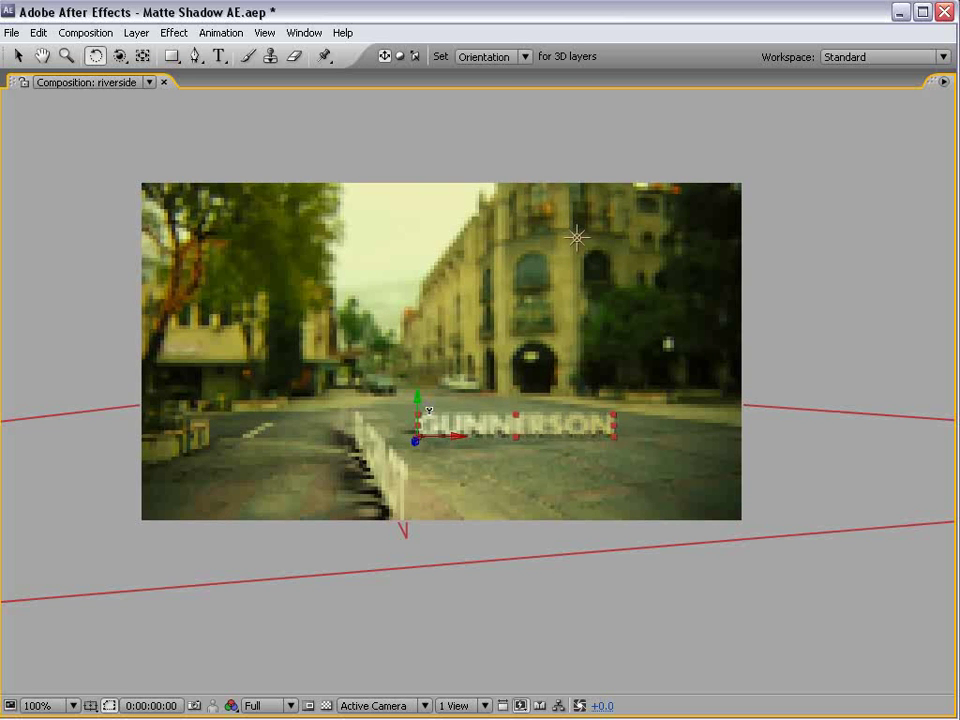
key("v")
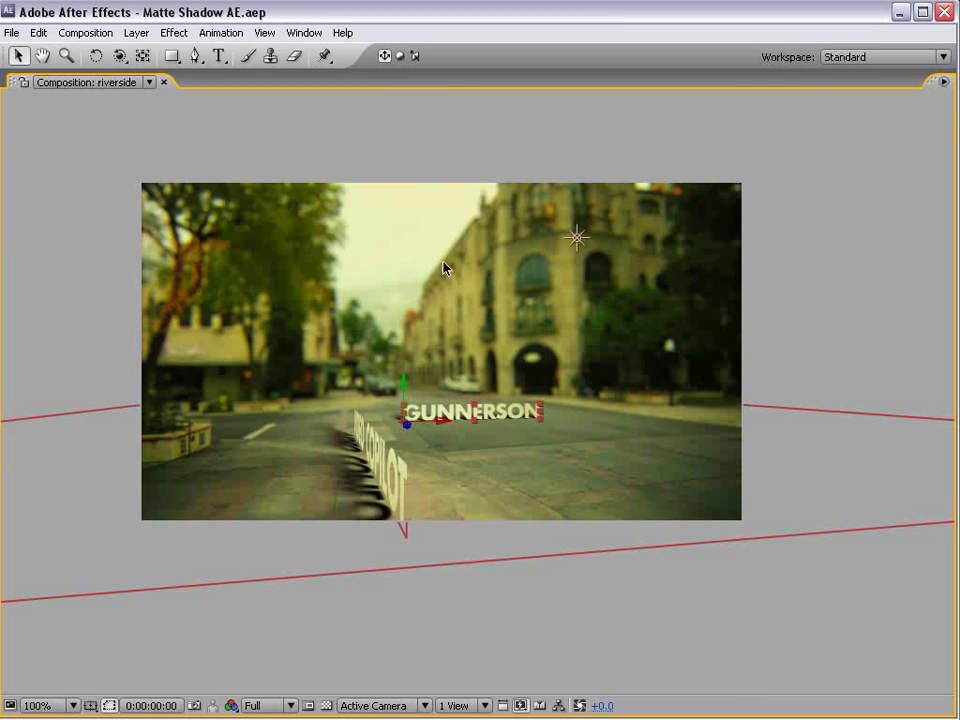
Step: Restore the full workspace, collapse all layer properties, and deselect all layers
key("grave")
key("ctrl+a")
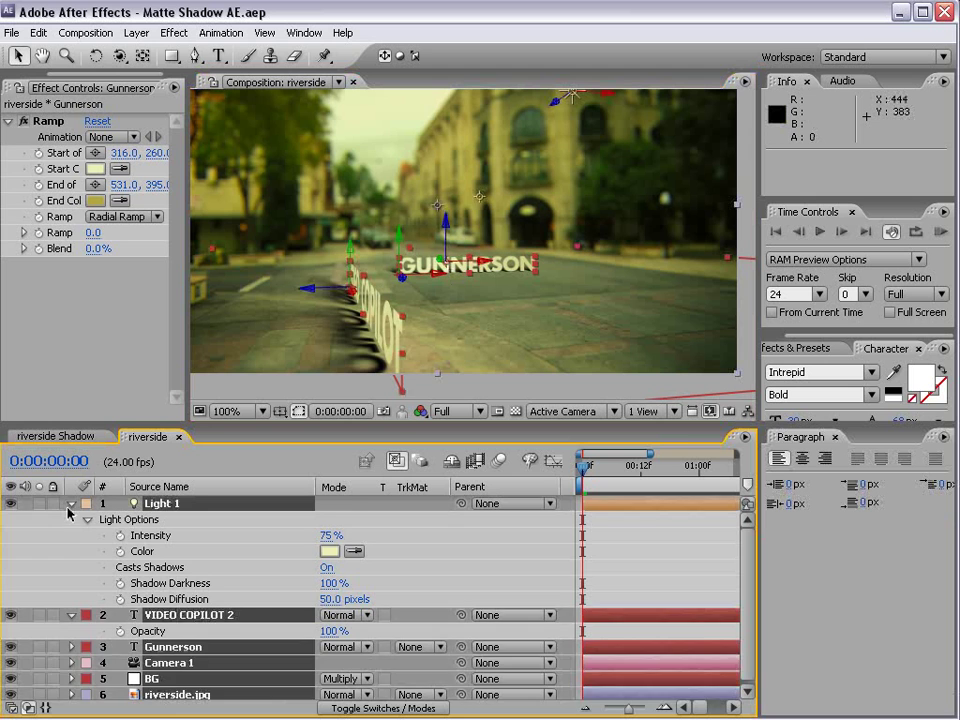
left_click(71, 503)
key("F2")
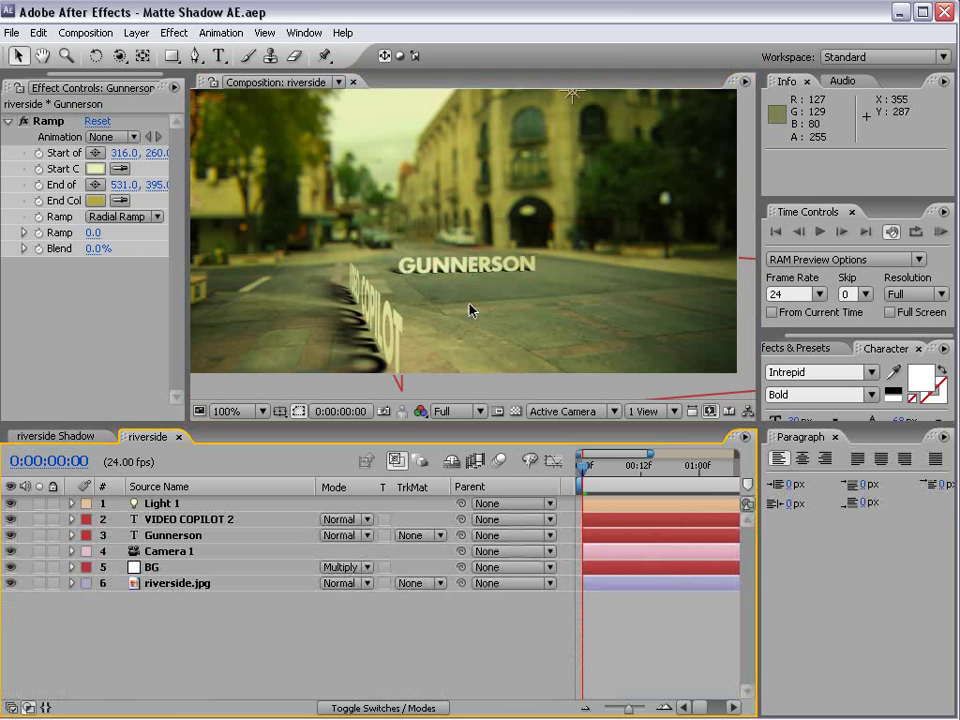